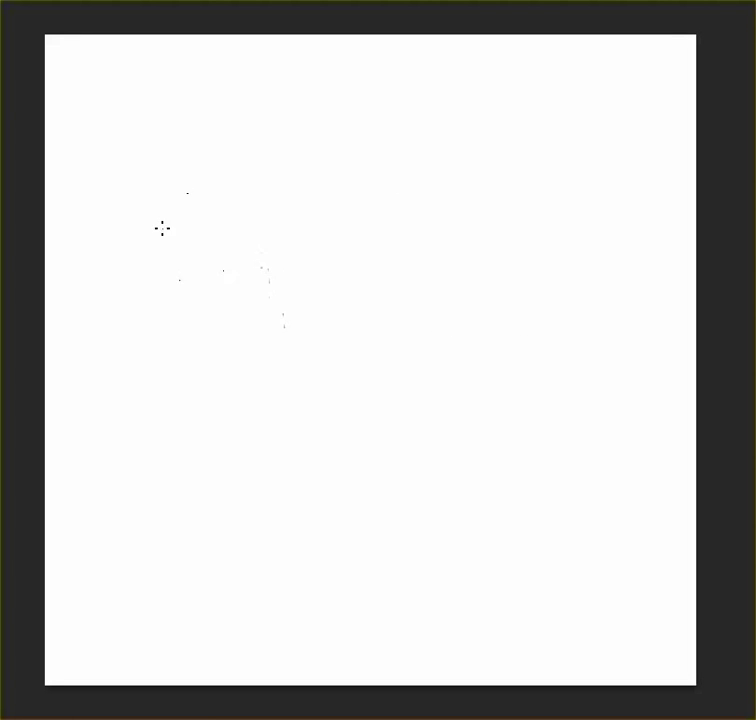
# Sketch the face contour, chin, right jaw, head top, left ear and neck lines in grey strokes
pyautogui.moveTo(196, 219); pyautogui.dragTo(208, 402)
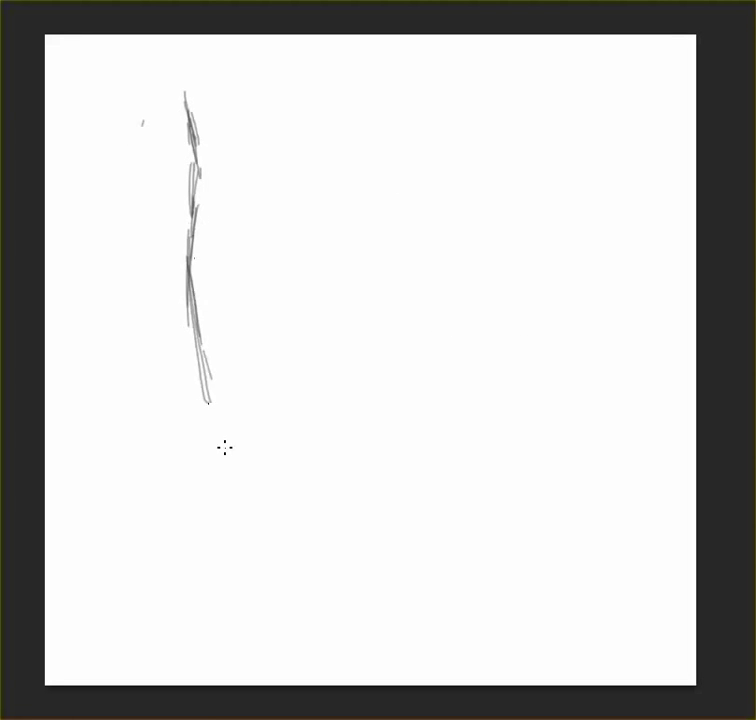
pyautogui.moveTo(254, 462); pyautogui.dragTo(198, 368)
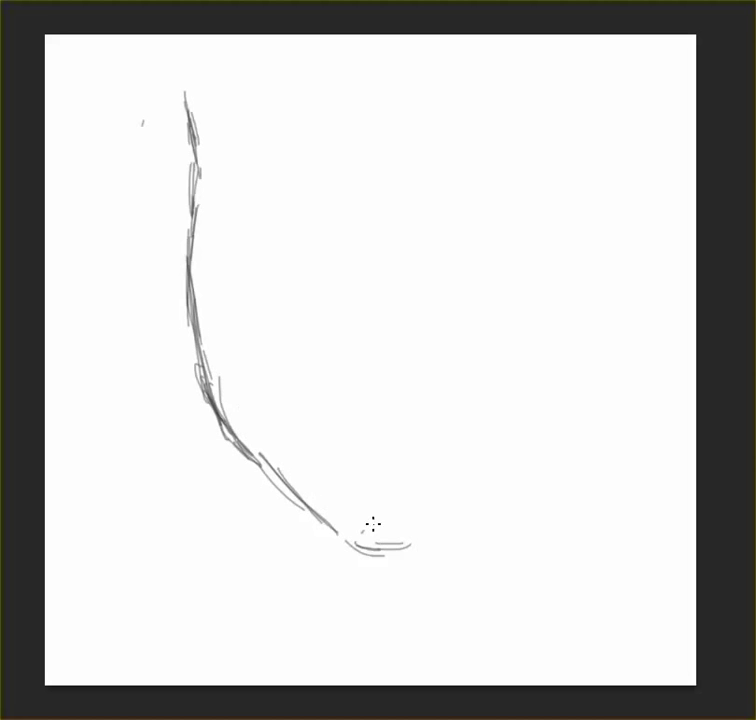
pyautogui.moveTo(372, 523)
pyautogui.mouseDown()
pyautogui.moveTo(466, 499)
pyautogui.moveTo(481, 505)
pyautogui.moveTo(586, 422)
pyautogui.moveTo(502, 518)
pyautogui.moveTo(624, 363)
pyautogui.moveTo(620, 40)
pyautogui.mouseUp()
pyautogui.moveTo(224, 38); pyautogui.dragTo(187, 76)
pyautogui.moveTo(365, 52); pyautogui.dragTo(390, 38)
pyautogui.moveTo(540, 40); pyautogui.dragTo(650, 262)
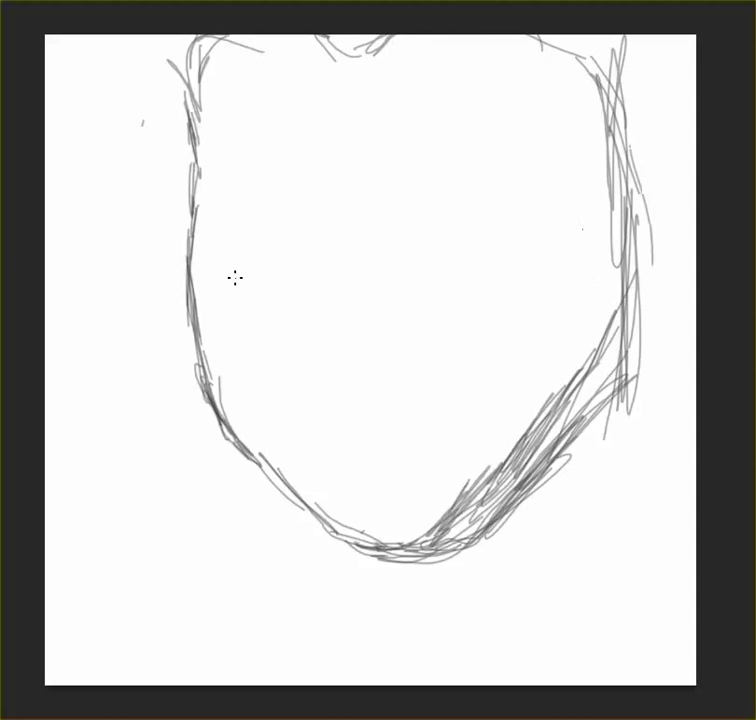
pyautogui.moveTo(145, 165); pyautogui.dragTo(182, 309)
pyautogui.moveTo(300, 505); pyautogui.dragTo(370, 649)
pyautogui.moveTo(320, 530); pyautogui.dragTo(385, 680)
pyautogui.moveTo(632, 375); pyautogui.dragTo(658, 584)
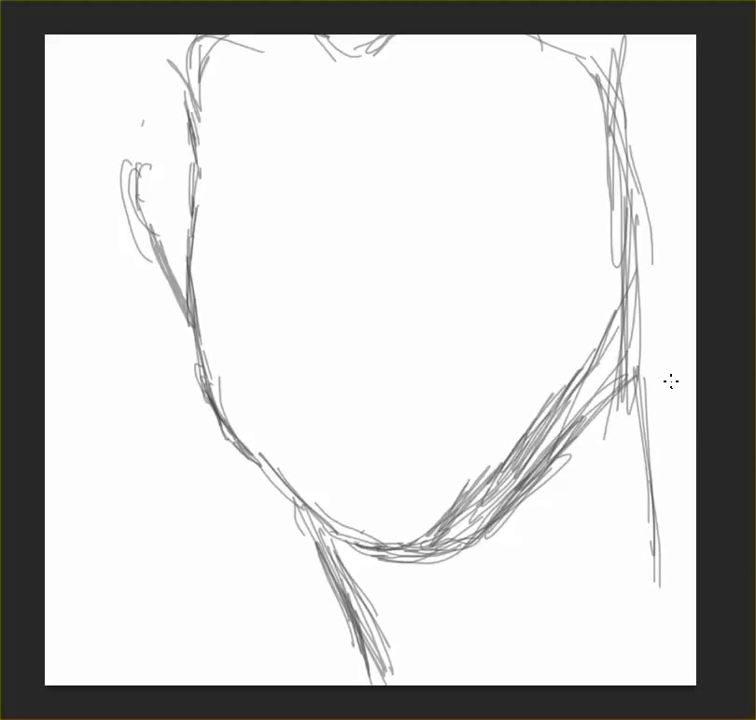
# Erase the lower jaw and front-neck strokes, then redraw the cheek, jaw, chin, neck and ear
pyautogui.press('e')
pyautogui.moveTo(555, 487); pyautogui.dragTo(371, 573)
pyautogui.press('b')
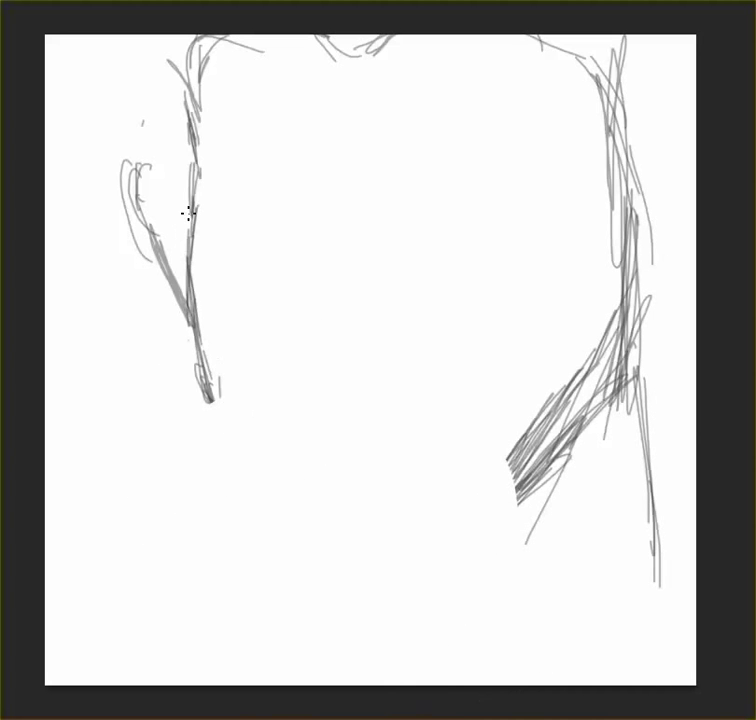
pyautogui.moveTo(187, 211)
pyautogui.mouseDown()
pyautogui.moveTo(258, 488)
pyautogui.moveTo(430, 597)
pyautogui.moveTo(520, 575)
pyautogui.mouseUp()
pyautogui.moveTo(287, 523); pyautogui.dragTo(388, 683)
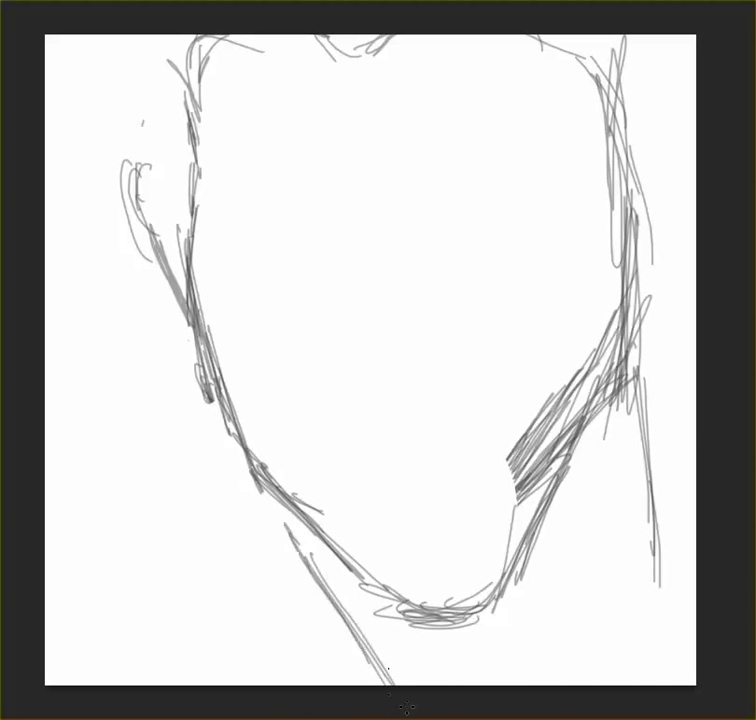
pyautogui.moveTo(665, 675)
pyautogui.mouseDown()
pyautogui.moveTo(652, 378)
pyautogui.moveTo(545, 579)
pyautogui.moveTo(640, 200)
pyautogui.mouseUp()
pyautogui.moveTo(210, 185)
pyautogui.mouseDown()
pyautogui.moveTo(182, 326)
pyautogui.moveTo(143, 169)
pyautogui.moveTo(160, 148)
pyautogui.moveTo(189, 250)
pyautogui.moveTo(128, 40)
pyautogui.mouseUp()
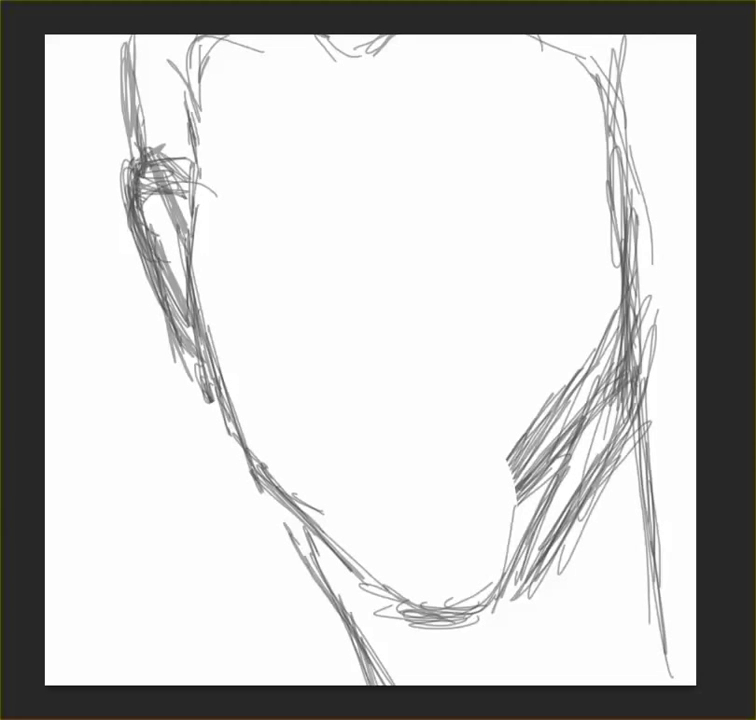
# Sketch the neck, right shoulder edge and top hairline, refining the upper-right head contour
pyautogui.moveTo(655, 150); pyautogui.dragTo(646, 275)
pyautogui.moveTo(695, 162); pyautogui.dragTo(663, 363)
pyautogui.moveTo(695, 245); pyautogui.dragTo(660, 380)
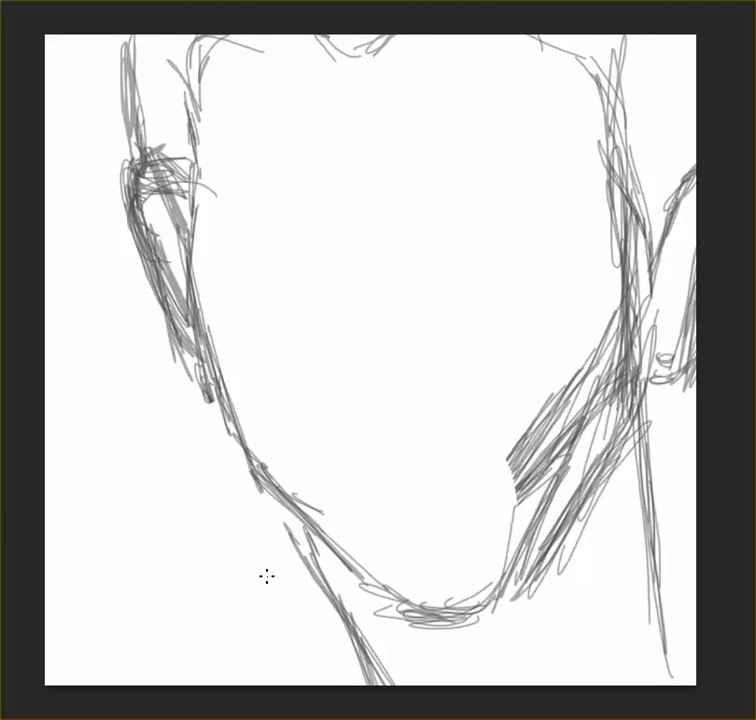
pyautogui.moveTo(272, 515); pyautogui.dragTo(325, 685)
pyautogui.moveTo(648, 500)
pyautogui.mouseDown()
pyautogui.moveTo(662, 683)
pyautogui.moveTo(648, 480)
pyautogui.mouseUp()
pyautogui.moveTo(220, 60); pyautogui.dragTo(345, 35)
pyautogui.moveTo(520, 35); pyautogui.dragTo(570, 50)
pyautogui.moveTo(570, 60); pyautogui.dragTo(615, 195)
pyautogui.moveTo(600, 135); pyautogui.dragTo(655, 270)
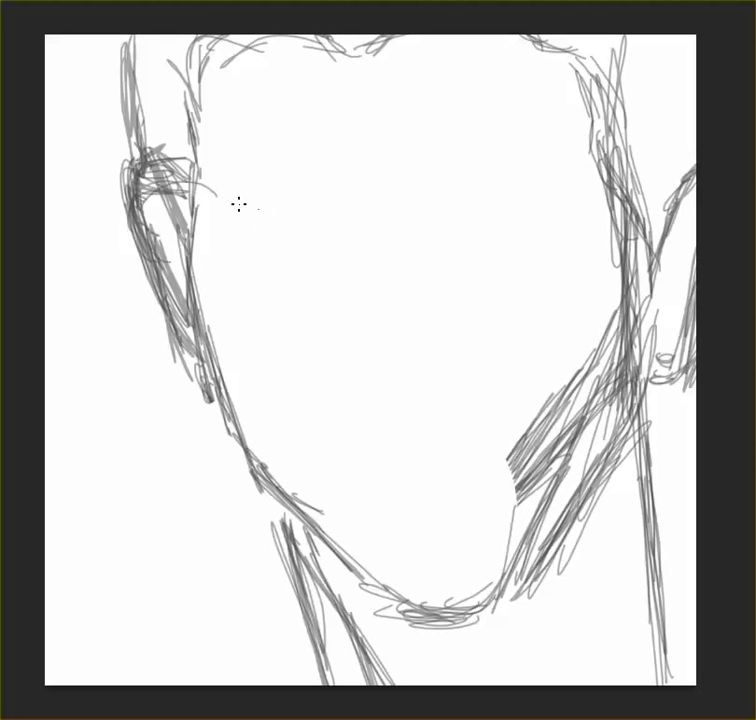
# Draw and darken both eyebrows, adding strokes along the left cheek and chin
pyautogui.moveTo(232, 207)
pyautogui.mouseDown()
pyautogui.moveTo(300, 190)
pyautogui.moveTo(372, 207)
pyautogui.moveTo(360, 202)
pyautogui.mouseUp()
pyautogui.moveTo(215, 280); pyautogui.dragTo(440, 605)
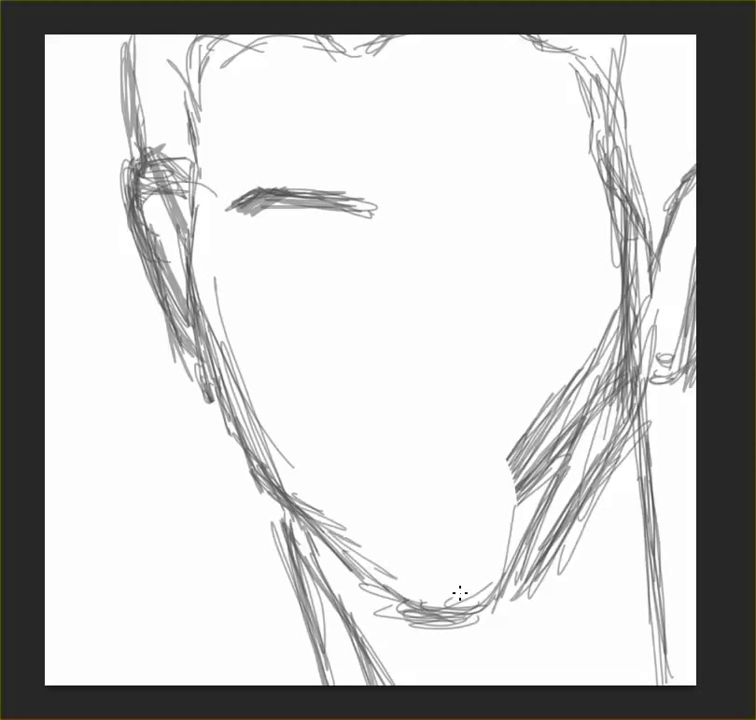
pyautogui.moveTo(520, 600); pyautogui.dragTo(420, 650)
pyautogui.moveTo(355, 206); pyautogui.dragTo(235, 205)
pyautogui.moveTo(425, 207); pyautogui.dragTo(560, 163)
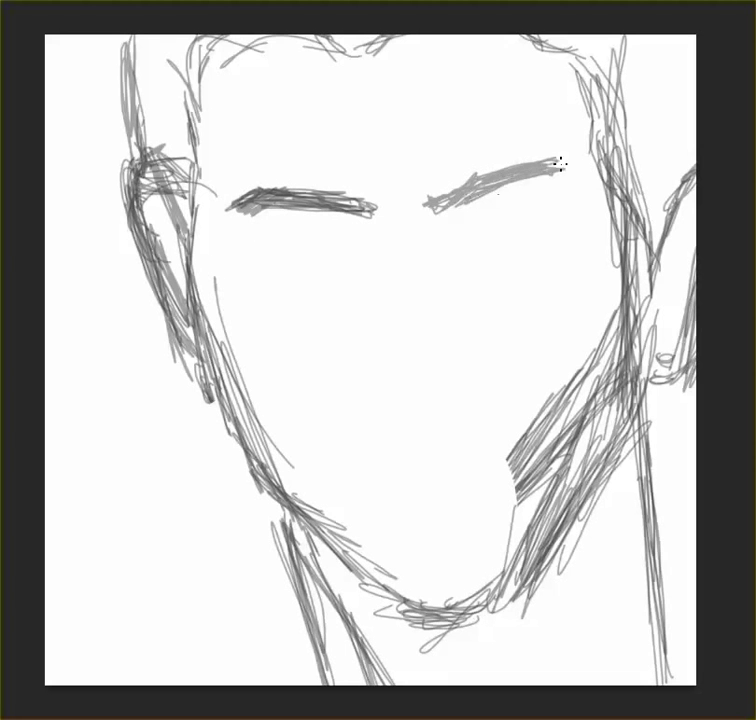
pyautogui.moveTo(230, 210); pyautogui.dragTo(348, 204)
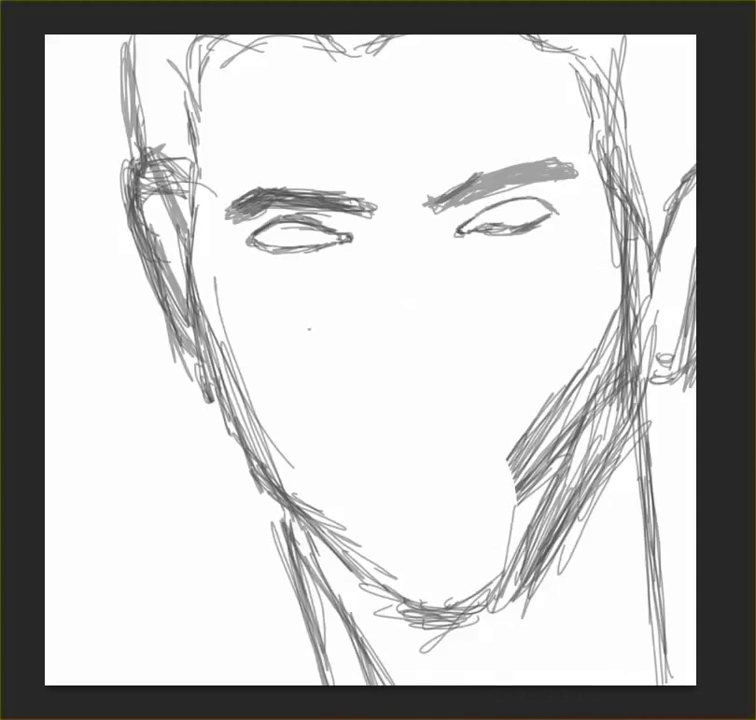
# Flip the whole drawing horizontally with Free Transform
pyautogui.hotkey('ctrl', 't')
pyautogui.rightClick(398, 373)
pyautogui.click(500, 660)
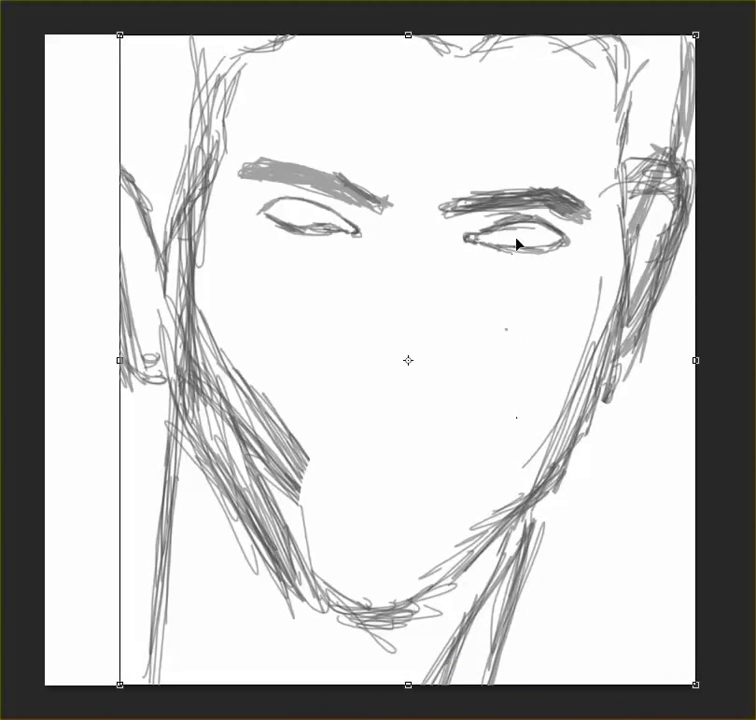
pyautogui.press('Return')
# Scale and rotate the right eye, then reshape the lasso-selected left eye and deselect
pyautogui.hotkey('ctrl', 't')
pyautogui.moveTo(532, 214)
pyautogui.mouseDown()
pyautogui.moveTo(520, 262)
pyautogui.moveTo(540, 246)
pyautogui.moveTo(553, 262)
pyautogui.moveTo(553, 216)
pyautogui.mouseUp()
pyautogui.press('Return')
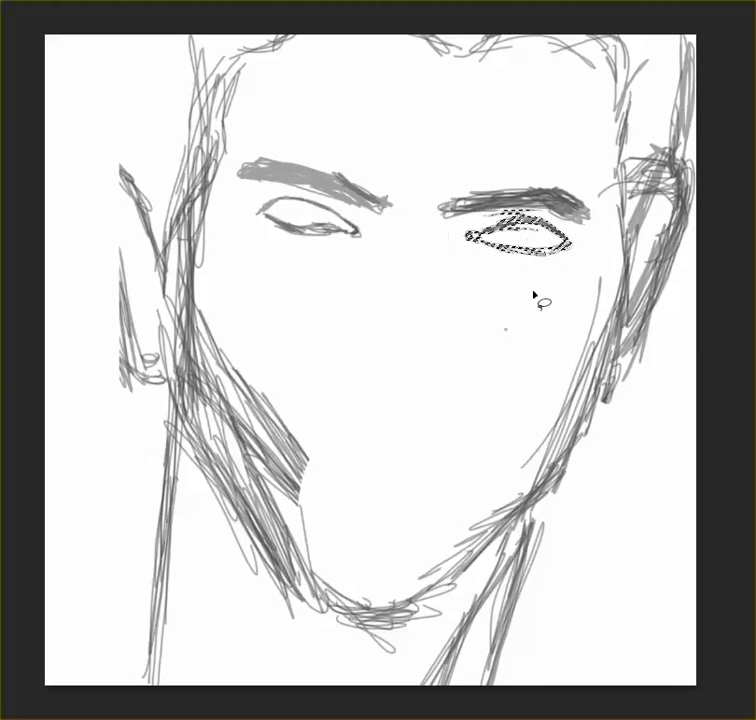
pyautogui.moveTo(362, 228)
pyautogui.mouseDown()
pyautogui.moveTo(352, 256)
pyautogui.moveTo(337, 261)
pyautogui.moveTo(316, 244)
pyautogui.mouseUp()
pyautogui.hotkey('ctrl', 't')
pyautogui.press('Return')
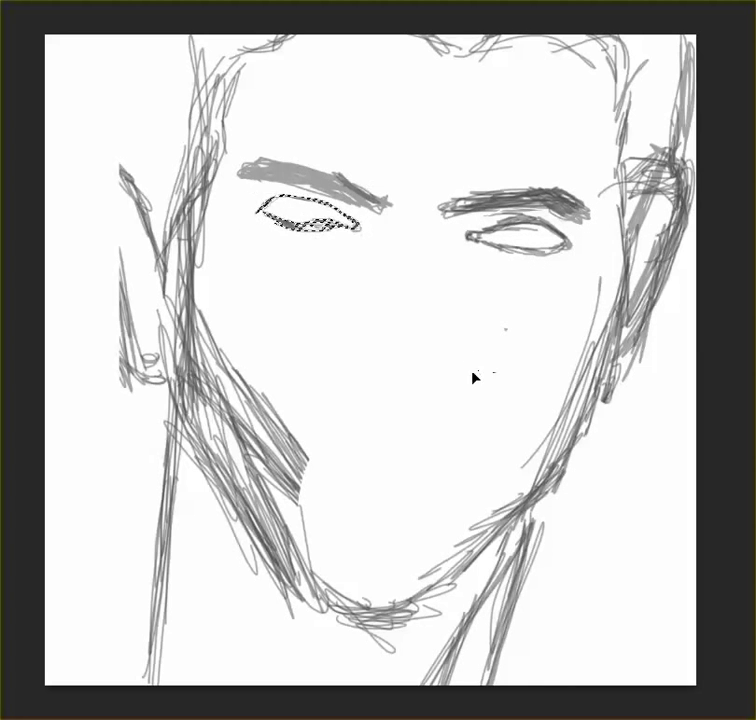
pyautogui.hotkey('ctrl', 'd')
# Flip the drawing back to its original orientation and return to a smaller brush
pyautogui.hotkey('ctrl', 't')
pyautogui.rightClick(470, 376)
pyautogui.click(599, 675)
pyautogui.press('Return')
pyautogui.press('b')
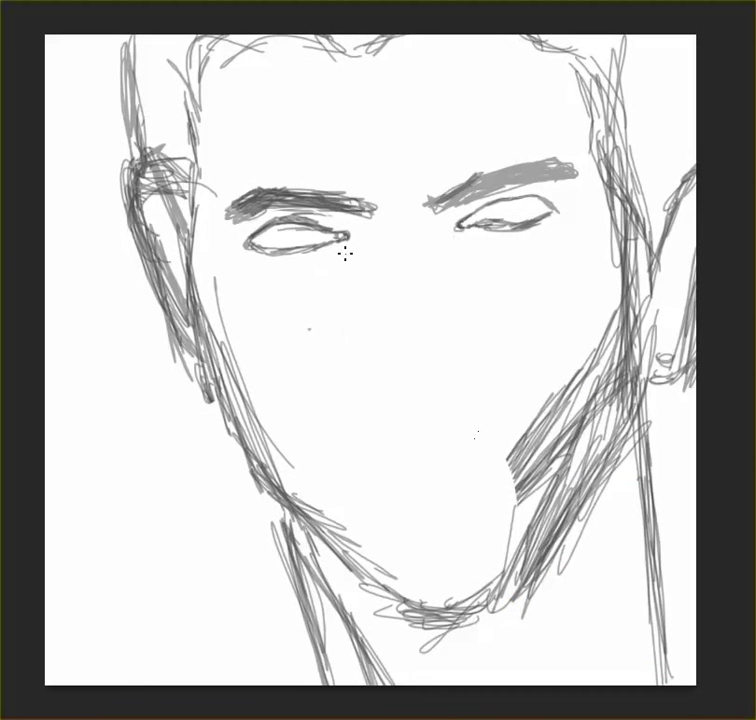
pyautogui.press(']')
pyautogui.press(']')
pyautogui.press(']')
pyautogui.press('[')
pyautogui.press('[')
pyautogui.press('[')
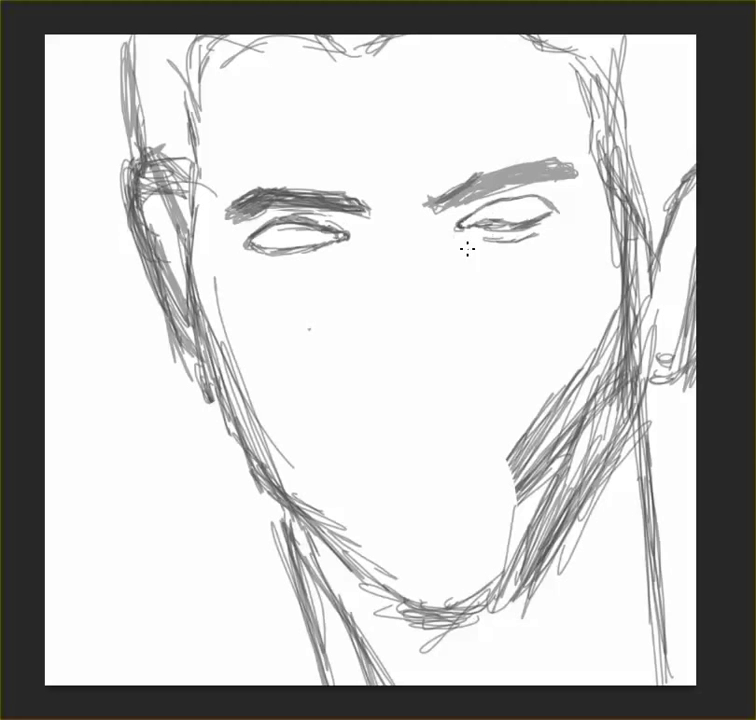
# Draw a darker nose bridge line and shade the lips in grey
pyautogui.moveTo(371, 218); pyautogui.dragTo(387, 348)
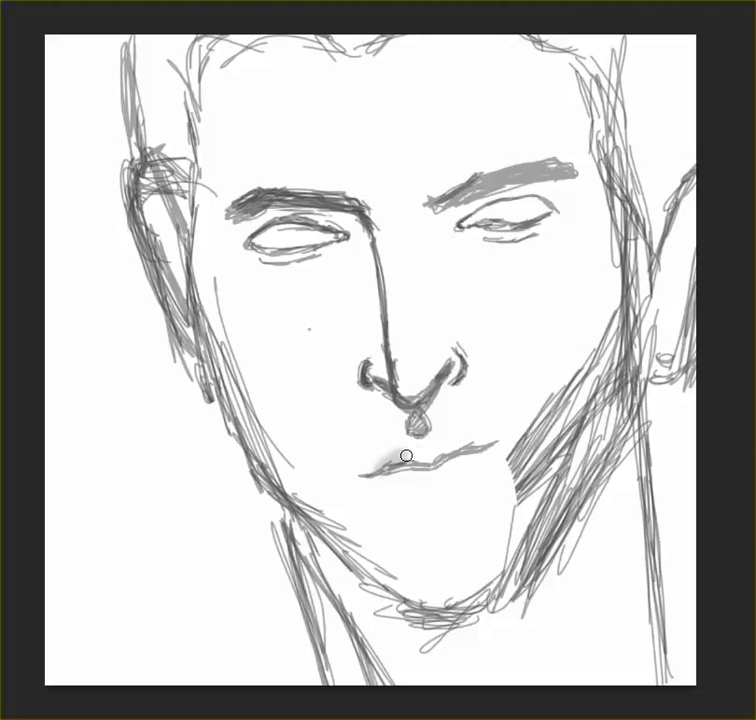
pyautogui.moveTo(405, 456)
pyautogui.mouseDown()
pyautogui.moveTo(390, 466)
pyautogui.moveTo(395, 486)
pyautogui.moveTo(449, 488)
pyautogui.moveTo(457, 481)
pyautogui.moveTo(448, 441)
pyautogui.mouseUp()
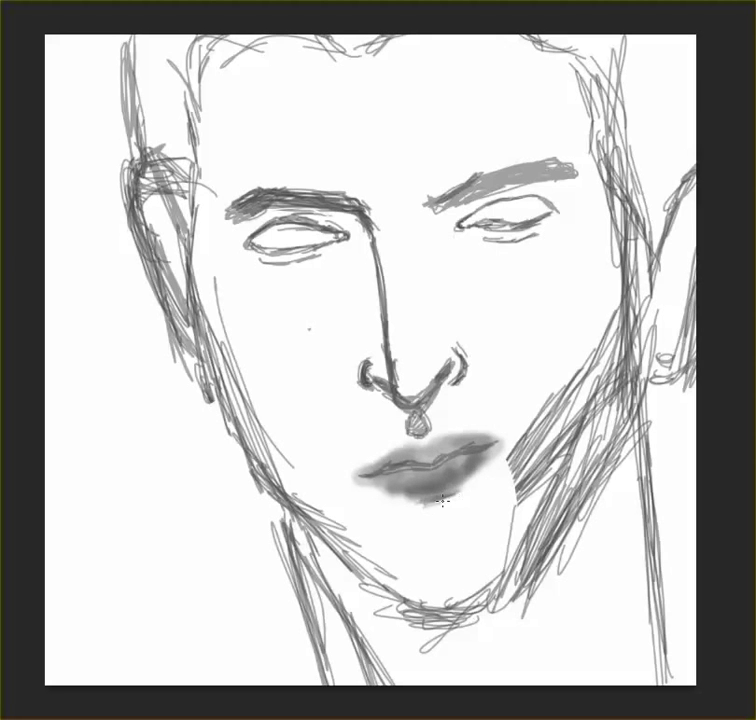
# Paint stubble around the mouth and chin, then shade the hair and left jaw softly
pyautogui.moveTo(337, 480)
pyautogui.mouseDown()
pyautogui.moveTo(494, 418)
pyautogui.moveTo(343, 503)
pyautogui.moveTo(285, 460)
pyautogui.moveTo(307, 497)
pyautogui.moveTo(380, 560)
pyautogui.moveTo(455, 590)
pyautogui.moveTo(385, 612)
pyautogui.moveTo(342, 584)
pyautogui.mouseUp()
pyautogui.moveTo(143, 138)
pyautogui.mouseDown()
pyautogui.moveTo(346, 34)
pyautogui.moveTo(697, 71)
pyautogui.mouseUp()
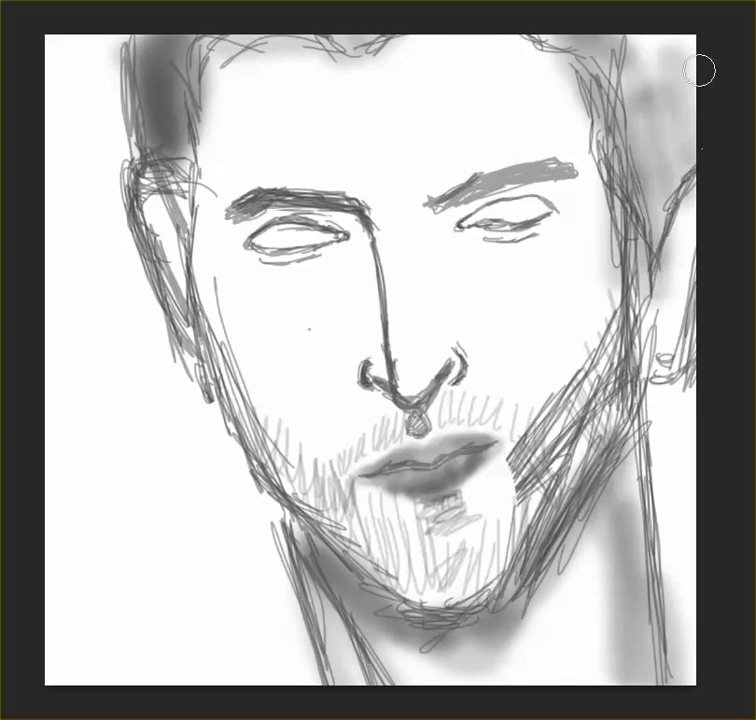
pyautogui.moveTo(180, 340)
pyautogui.mouseDown()
pyautogui.moveTo(268, 479)
pyautogui.moveTo(265, 520)
pyautogui.moveTo(346, 688)
pyautogui.moveTo(189, 93)
pyautogui.moveTo(393, 405)
pyautogui.moveTo(624, 219)
pyautogui.moveTo(260, 304)
pyautogui.moveTo(361, 309)
pyautogui.moveTo(610, 458)
pyautogui.mouseUp()
pyautogui.moveTo(507, 208); pyautogui.dragTo(557, 234)
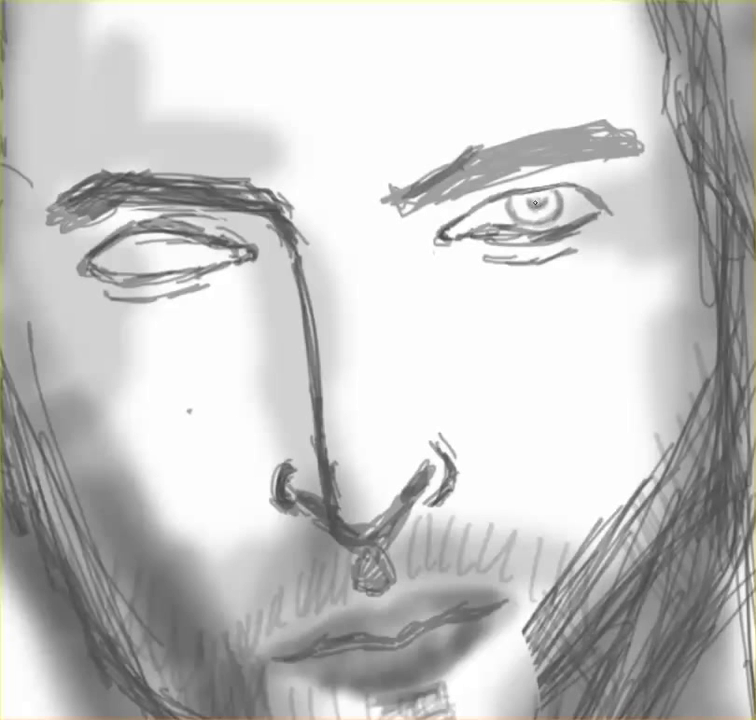
# Shade the irises of the right and left eyes in grey
pyautogui.moveTo(510, 212); pyautogui.dragTo(545, 205)
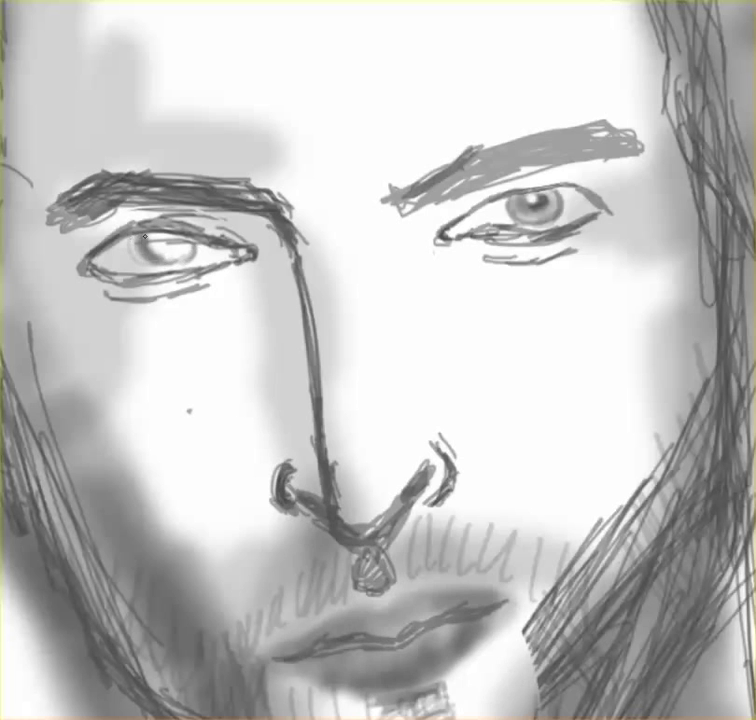
pyautogui.moveTo(175, 245); pyautogui.dragTo(168, 243)
# Dismiss the swatch naming prompt and darken both eyebrows with heavy strokes
pyautogui.scroll(-3, 435, 481)
pyautogui.scroll(1, 617, 408)
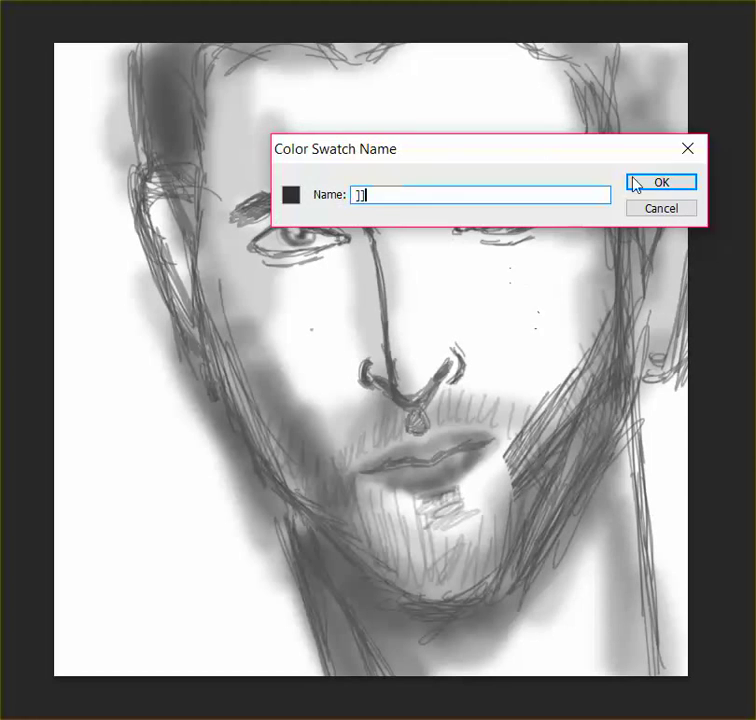
pyautogui.click(633, 181)
pyautogui.moveTo(432, 210); pyautogui.dragTo(578, 168)
pyautogui.moveTo(462, 200); pyautogui.dragTo(578, 170)
pyautogui.moveTo(241, 207); pyautogui.dragTo(366, 212)
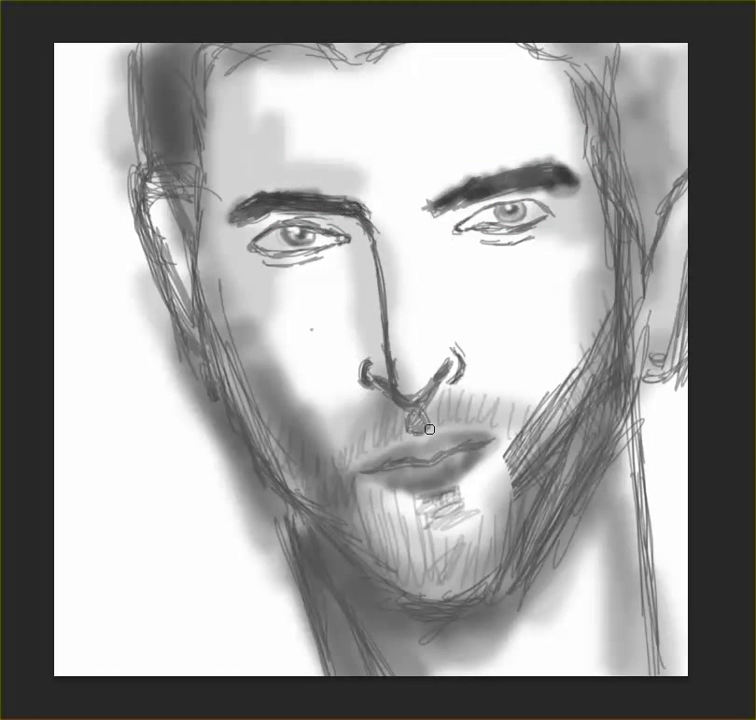
# Darken the lip line, under-lip shadow, right upper eyelid, hair, jaw and chin shading
pyautogui.moveTo(350, 470); pyautogui.dragTo(500, 437)
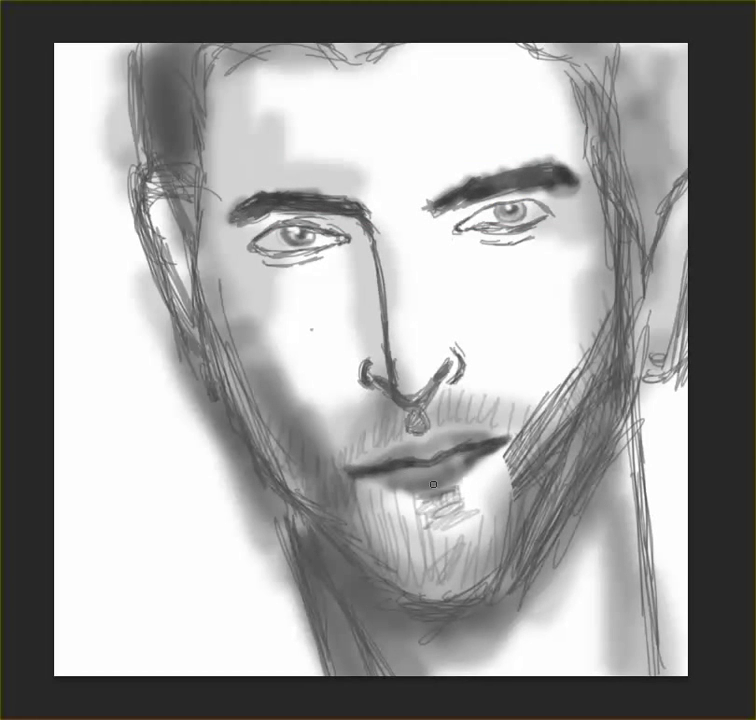
pyautogui.moveTo(433, 485)
pyautogui.mouseDown()
pyautogui.moveTo(461, 489)
pyautogui.moveTo(412, 501)
pyautogui.mouseUp()
pyautogui.moveTo(470, 216); pyautogui.dragTo(553, 207)
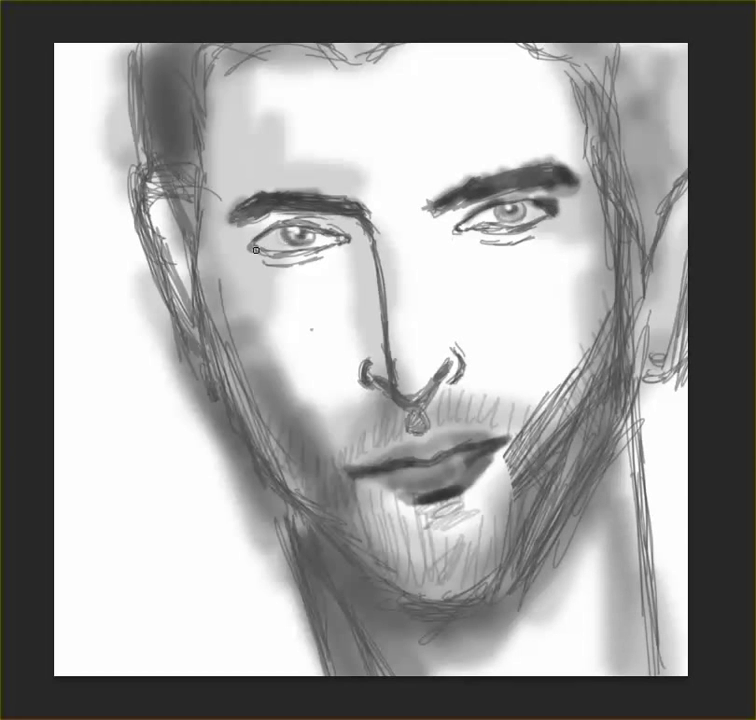
pyautogui.moveTo(219, 157)
pyautogui.mouseDown()
pyautogui.moveTo(191, 79)
pyautogui.moveTo(275, 32)
pyautogui.moveTo(611, 93)
pyautogui.moveTo(688, 119)
pyautogui.moveTo(648, 270)
pyautogui.moveTo(630, 120)
pyautogui.mouseUp()
pyautogui.moveTo(201, 370)
pyautogui.mouseDown()
pyautogui.moveTo(312, 572)
pyautogui.moveTo(527, 568)
pyautogui.moveTo(330, 470)
pyautogui.moveTo(393, 575)
pyautogui.moveTo(449, 410)
pyautogui.moveTo(421, 512)
pyautogui.moveTo(480, 600)
pyautogui.mouseUp()
pyautogui.moveTo(577, 86); pyautogui.dragTo(610, 210)
# Blend hair and jaw shading, lighten cheek and beard, darken beside the nose, forehead and left background
pyautogui.moveTo(350, 55); pyautogui.dragTo(190, 280)
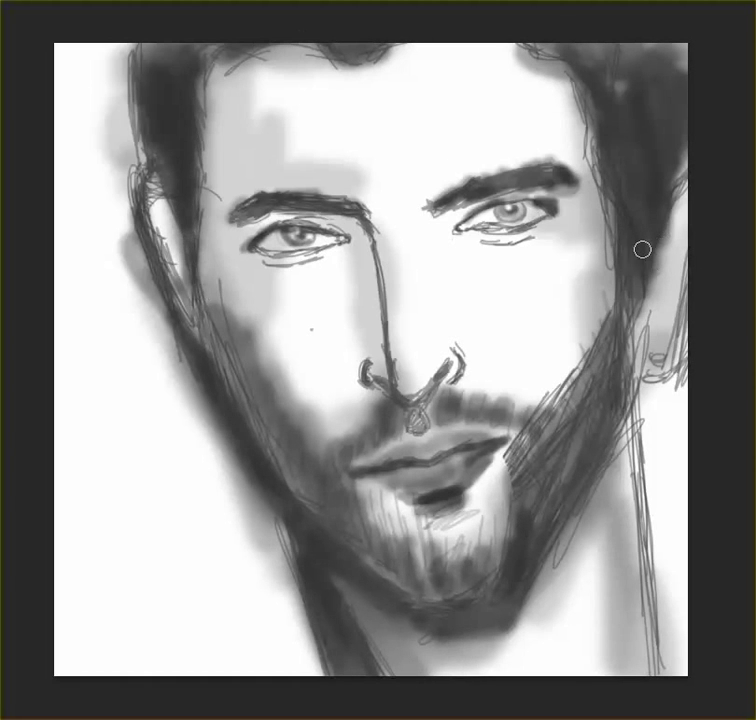
pyautogui.moveTo(641, 250); pyautogui.dragTo(630, 350)
pyautogui.moveTo(585, 360)
pyautogui.mouseDown()
pyautogui.moveTo(550, 399)
pyautogui.moveTo(520, 470)
pyautogui.mouseUp()
pyautogui.moveTo(253, 332)
pyautogui.mouseDown()
pyautogui.moveTo(236, 391)
pyautogui.moveTo(308, 465)
pyautogui.mouseUp()
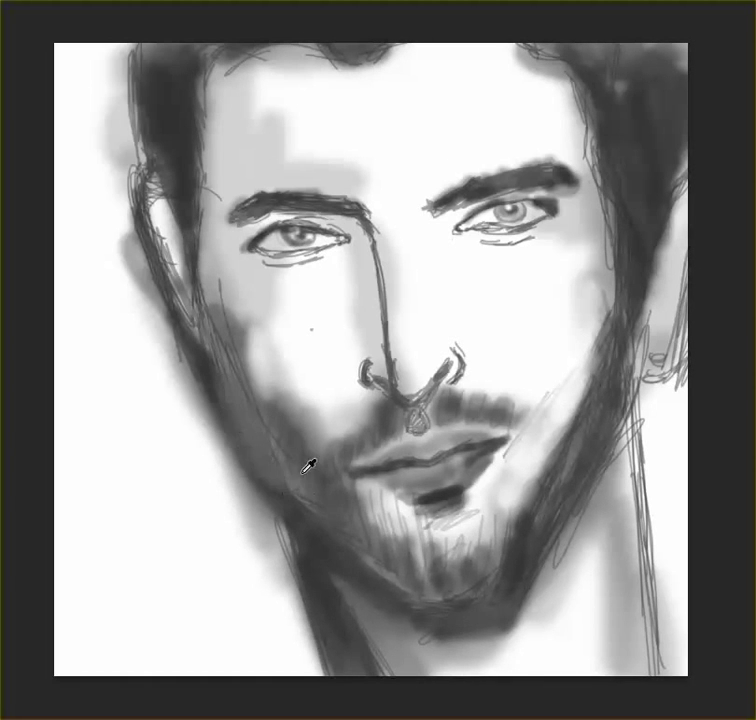
pyautogui.moveTo(299, 395)
pyautogui.mouseDown()
pyautogui.moveTo(525, 528)
pyautogui.moveTo(474, 292)
pyautogui.moveTo(351, 270)
pyautogui.moveTo(533, 96)
pyautogui.moveTo(570, 160)
pyautogui.mouseUp()
pyautogui.moveTo(90, 60); pyautogui.dragTo(100, 290)
pyautogui.hotkey('alt', 'w')
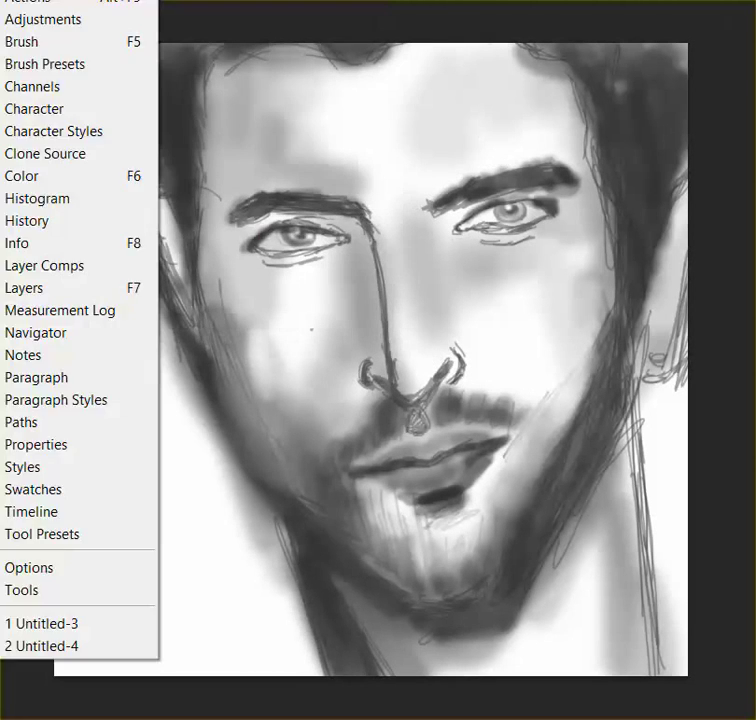
pyautogui.press('Escape')
pyautogui.moveTo(85, 80)
pyautogui.mouseDown()
pyautogui.moveTo(96, 619)
pyautogui.moveTo(262, 675)
pyautogui.mouseUp()
# Choose a soft round brush and cover the left background and right shoulder edge with grey
pyautogui.rightClick(164, 169)
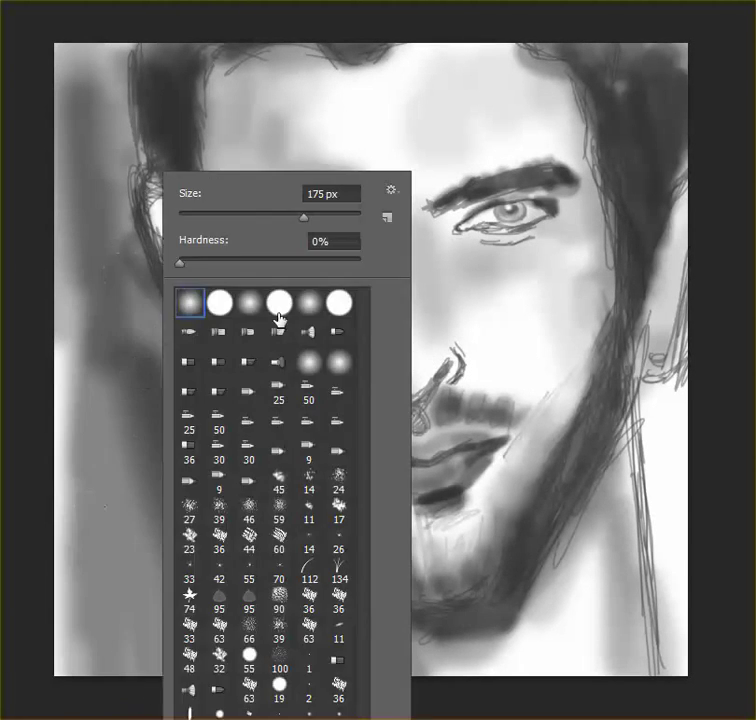
pyautogui.moveTo(100, 230); pyautogui.dragTo(99, 497)
pyautogui.rightClick(100, 408)
pyautogui.click(157, 246)
pyautogui.moveTo(85, 60); pyautogui.dragTo(153, 405)
pyautogui.moveTo(665, 380); pyautogui.dragTo(678, 670)
# Darken the left background beside the face, undoing the dark stroke beside the neck
pyautogui.moveTo(85, 290); pyautogui.dragTo(93, 501)
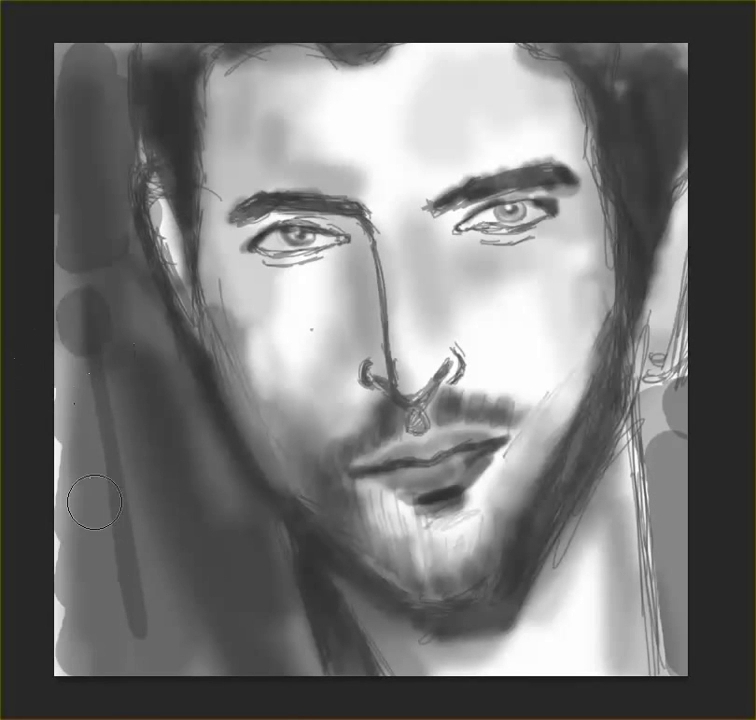
pyautogui.moveTo(70, 250)
pyautogui.mouseDown()
pyautogui.moveTo(132, 579)
pyautogui.moveTo(110, 330)
pyautogui.mouseUp()
pyautogui.moveTo(85, 60)
pyautogui.mouseDown()
pyautogui.moveTo(100, 138)
pyautogui.moveTo(88, 219)
pyautogui.moveTo(98, 499)
pyautogui.mouseUp()
pyautogui.moveTo(660, 370)
pyautogui.mouseDown()
pyautogui.moveTo(675, 569)
pyautogui.moveTo(670, 670)
pyautogui.mouseUp()
pyautogui.moveTo(182, 402); pyautogui.dragTo(159, 640)
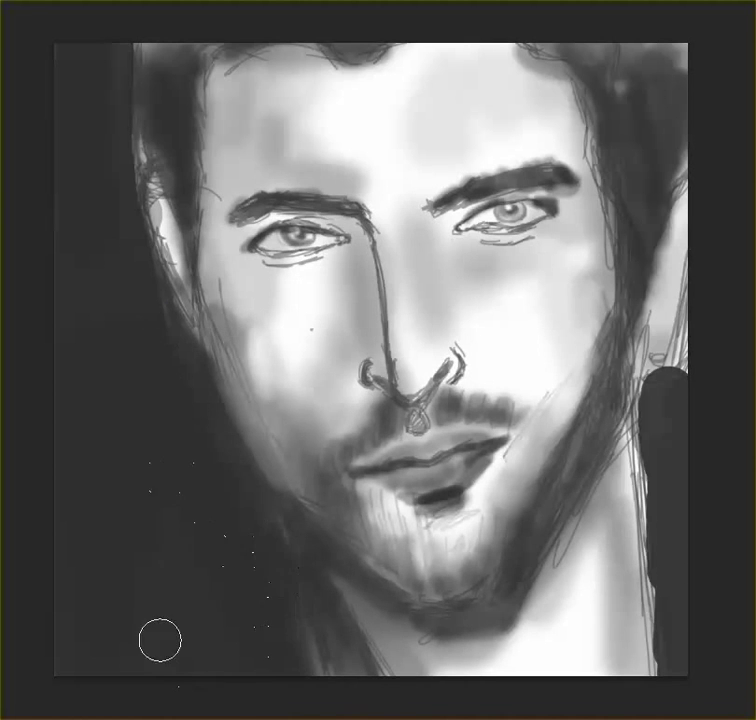
pyautogui.moveTo(660, 670); pyautogui.dragTo(640, 400)
pyautogui.hotkey('ctrl', 'z')
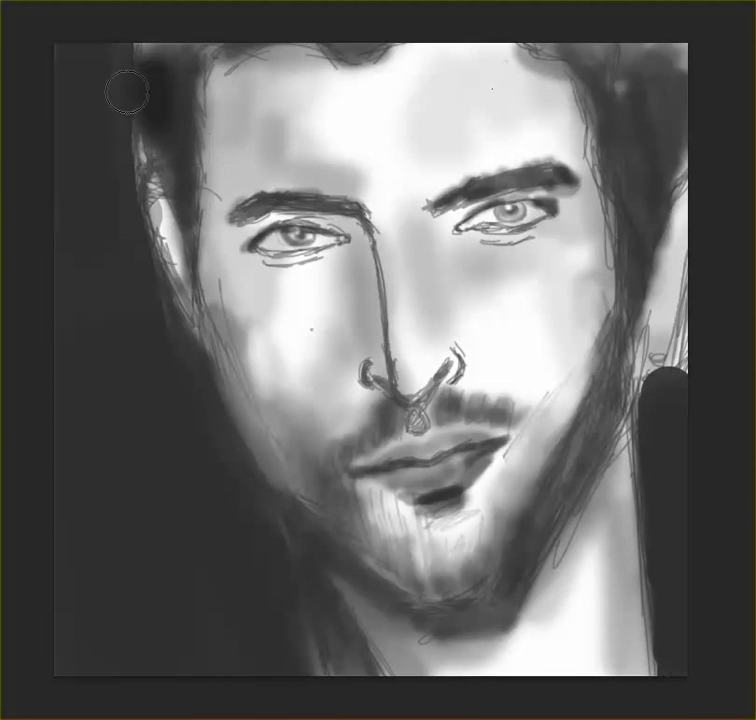
# Darken the hair along the top of the head and hatch hairs into both eyebrows
pyautogui.moveTo(164, 113)
pyautogui.mouseDown()
pyautogui.moveTo(187, 61)
pyautogui.moveTo(548, 40)
pyautogui.moveTo(667, 170)
pyautogui.mouseUp()
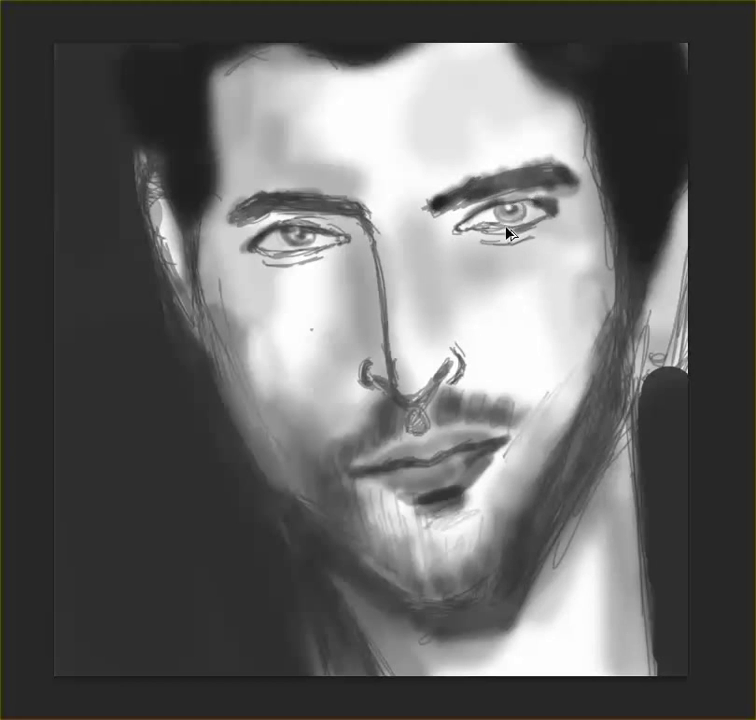
pyautogui.moveTo(438, 203)
pyautogui.mouseDown()
pyautogui.moveTo(528, 172)
pyautogui.moveTo(578, 180)
pyautogui.mouseUp()
pyautogui.moveTo(230, 222); pyautogui.dragTo(289, 192)
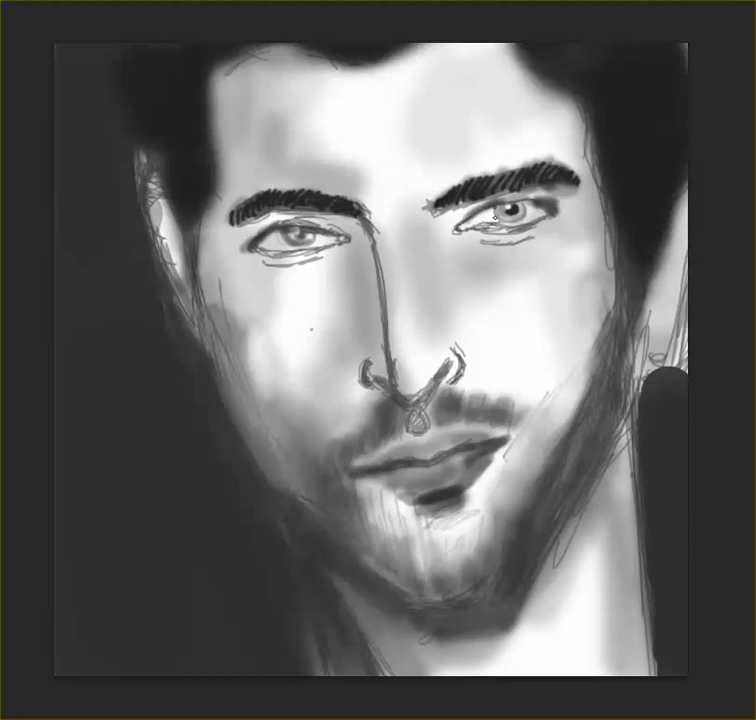
pyautogui.click(590, 257)
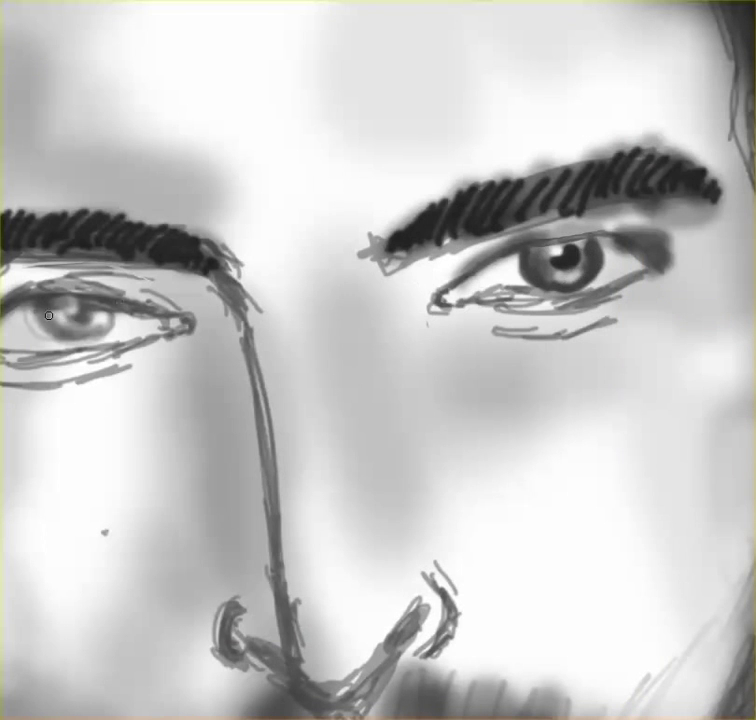
# Darken the left iris, define both lower lids, strengthen the nose line, then zoom out
pyautogui.moveTo(75, 310)
pyautogui.mouseDown()
pyautogui.moveTo(70, 332)
pyautogui.moveTo(105, 325)
pyautogui.mouseUp()
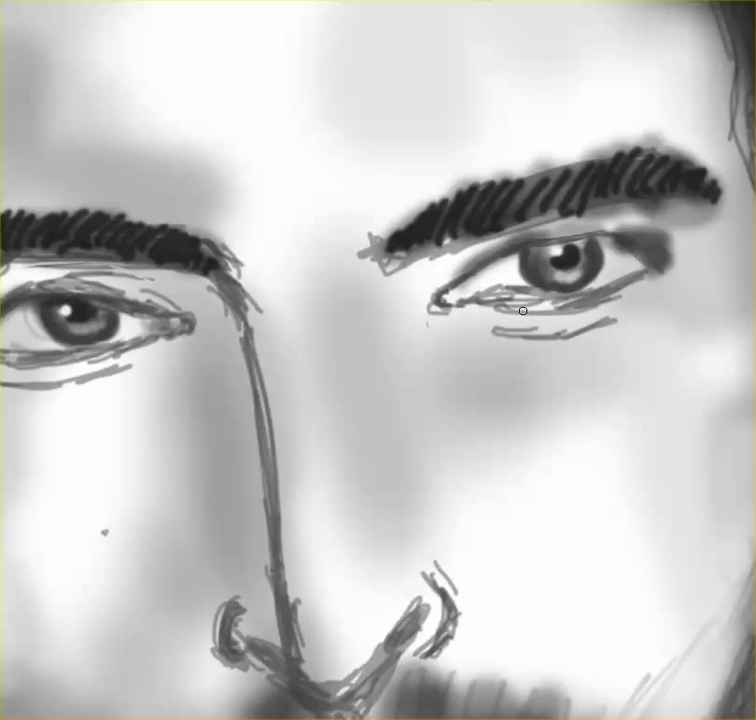
pyautogui.moveTo(452, 298); pyautogui.dragTo(607, 280)
pyautogui.moveTo(84, 362); pyautogui.dragTo(160, 340)
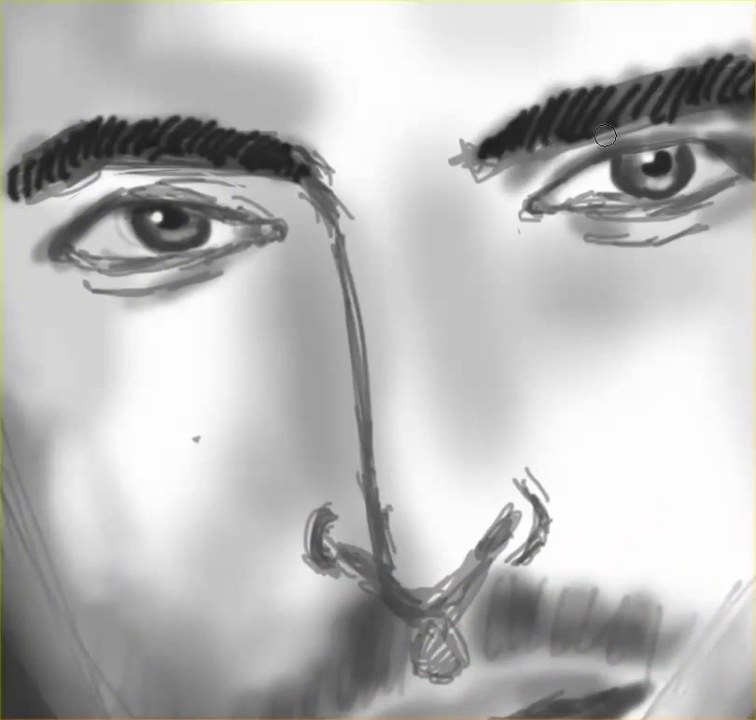
pyautogui.moveTo(325, 190)
pyautogui.mouseDown()
pyautogui.moveTo(356, 393)
pyautogui.moveTo(345, 540)
pyautogui.mouseUp()
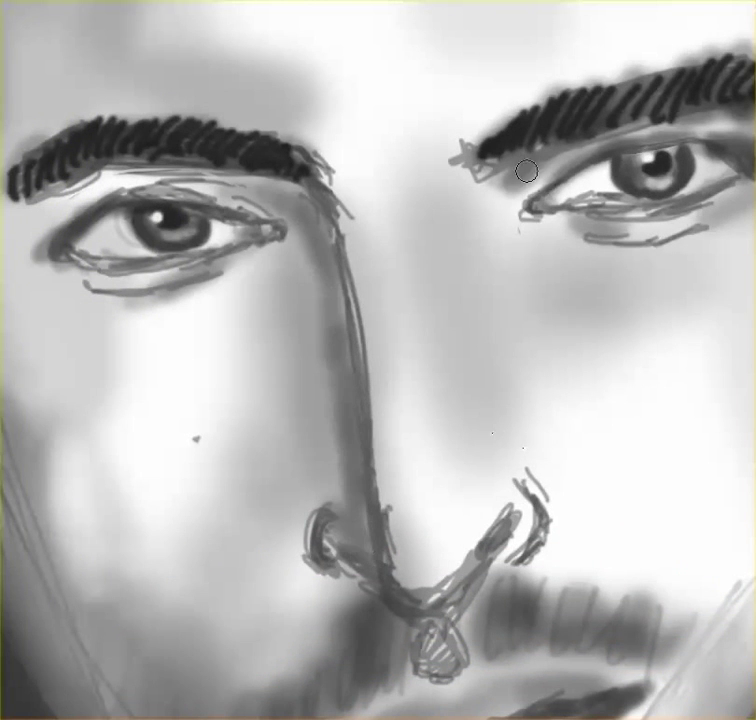
pyautogui.hotkey('ctrl', '-')
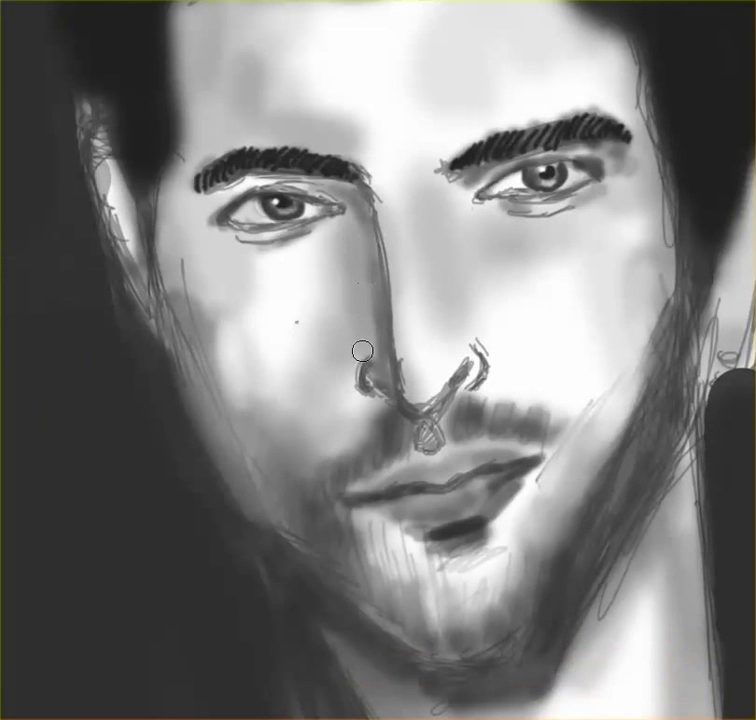
# Shade the left cheek beside the nose, the lower jaw shadow, and the nose-to-nostril line
pyautogui.moveTo(231, 297); pyautogui.dragTo(255, 430)
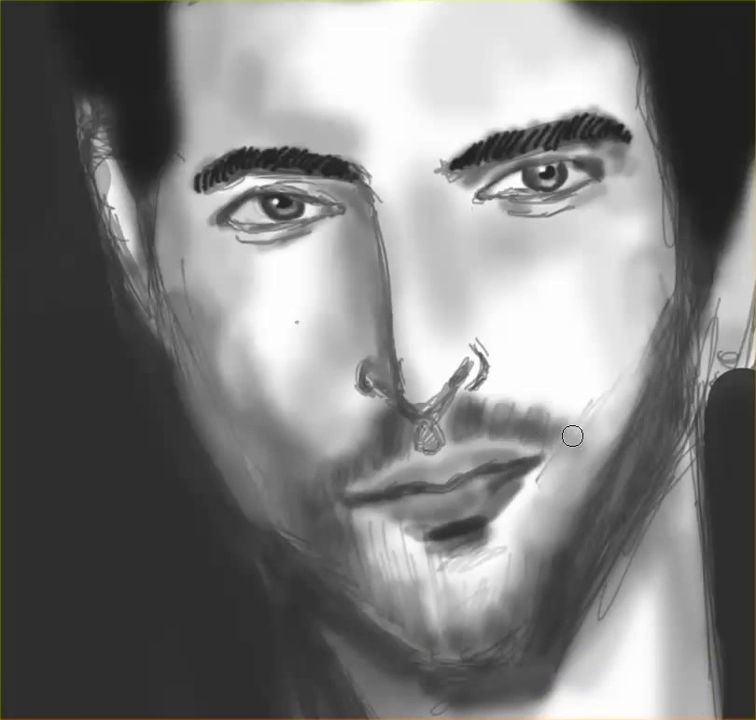
pyautogui.hotkey('ctrl', '-')
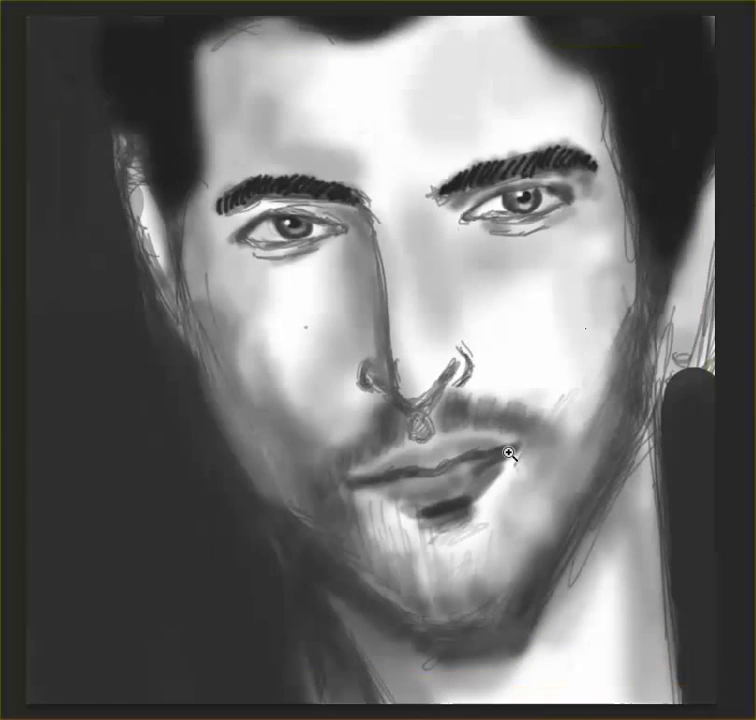
pyautogui.hotkey('ctrl', '-')
pyautogui.hotkey('ctrl', '+')
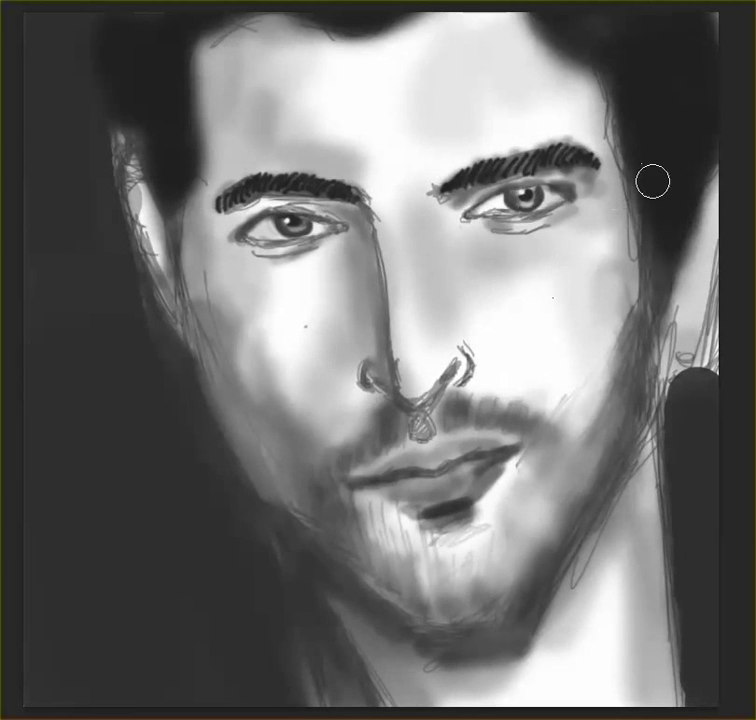
pyautogui.moveTo(302, 590); pyautogui.dragTo(318, 575)
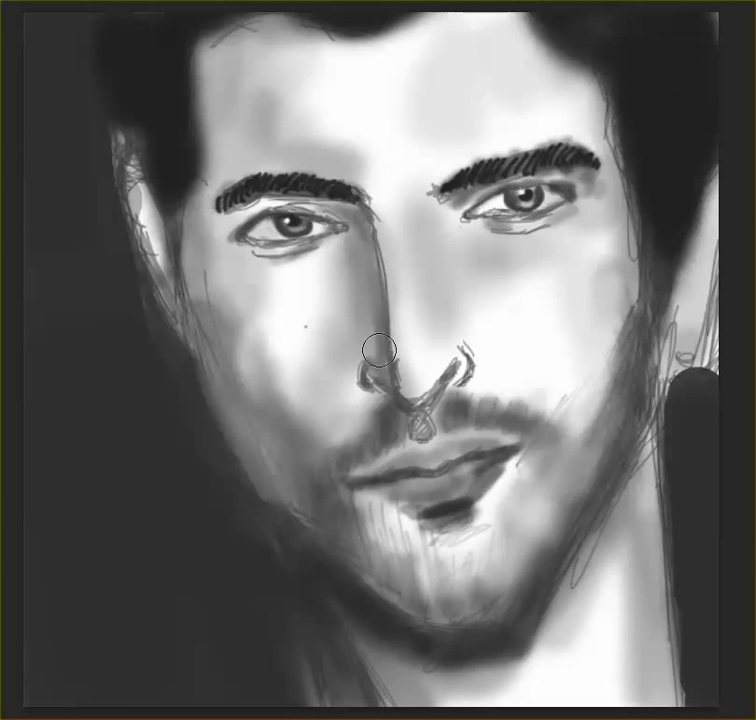
pyautogui.moveTo(450, 378); pyautogui.dragTo(400, 409)
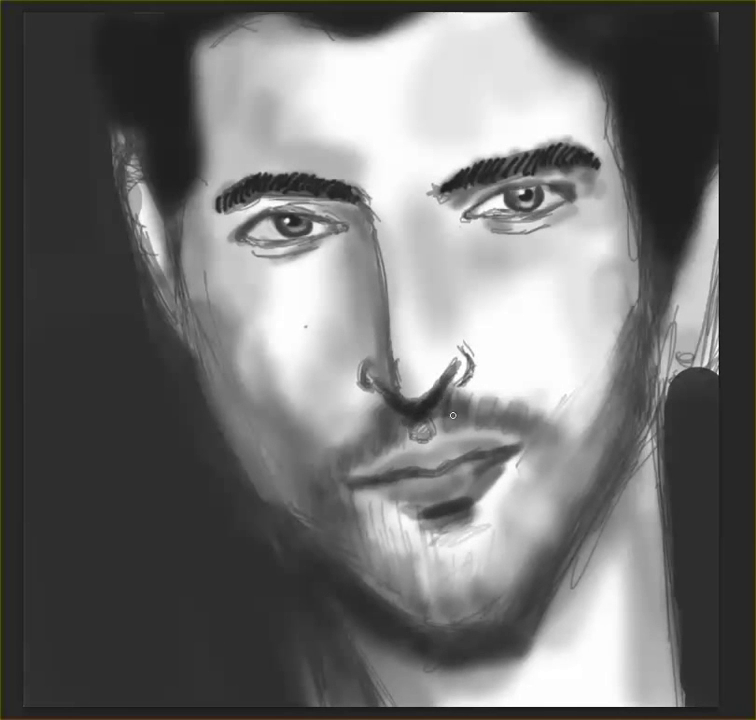
# Hatch beard texture along the left cheek, across the chin and up the right jawline
pyautogui.moveTo(452, 414)
pyautogui.mouseDown()
pyautogui.moveTo(240, 470)
pyautogui.moveTo(330, 560)
pyautogui.mouseUp()
pyautogui.moveTo(400, 580); pyautogui.dragTo(560, 480)
pyautogui.moveTo(600, 420)
pyautogui.mouseDown()
pyautogui.moveTo(582, 532)
pyautogui.moveTo(363, 602)
pyautogui.moveTo(430, 582)
pyautogui.mouseUp()
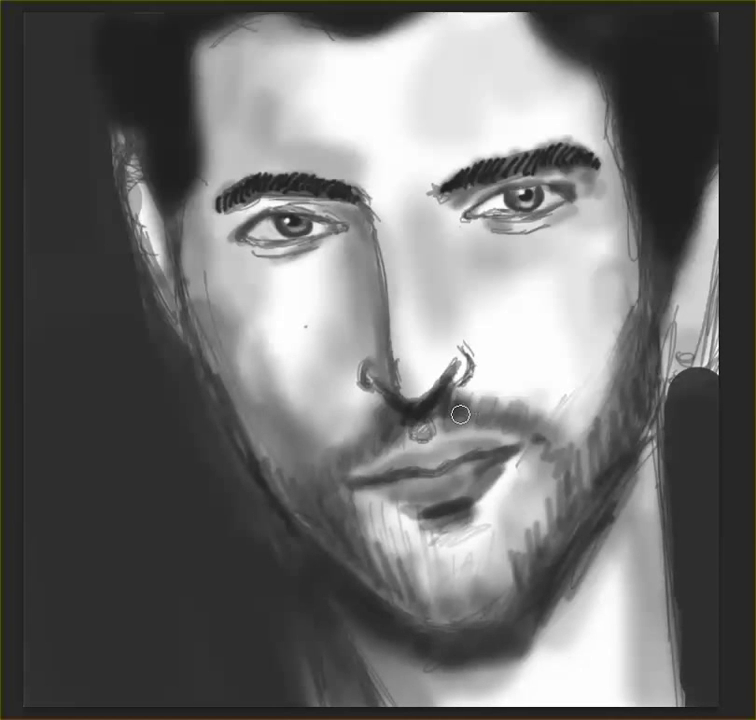
# Brush soft shading over the forehead and cheeks, then re-shade the nose bridge with a smaller brush
pyautogui.moveTo(527, 78)
pyautogui.mouseDown()
pyautogui.moveTo(570, 375)
pyautogui.moveTo(256, 380)
pyautogui.moveTo(385, 670)
pyautogui.moveTo(613, 503)
pyautogui.moveTo(196, 292)
pyautogui.moveTo(543, 278)
pyautogui.moveTo(243, 49)
pyautogui.moveTo(370, 300)
pyautogui.moveTo(425, 304)
pyautogui.moveTo(267, 327)
pyautogui.moveTo(461, 330)
pyautogui.mouseUp()
pyautogui.press('[')
pyautogui.press('[')
pyautogui.press('[')
pyautogui.moveTo(400, 380)
pyautogui.mouseDown()
pyautogui.moveTo(400, 324)
pyautogui.moveTo(412, 336)
pyautogui.moveTo(432, 233)
pyautogui.moveTo(440, 248)
pyautogui.moveTo(400, 295)
pyautogui.moveTo(420, 142)
pyautogui.moveTo(574, 275)
pyautogui.moveTo(577, 262)
pyautogui.moveTo(552, 408)
pyautogui.moveTo(586, 412)
pyautogui.moveTo(440, 461)
pyautogui.mouseUp()
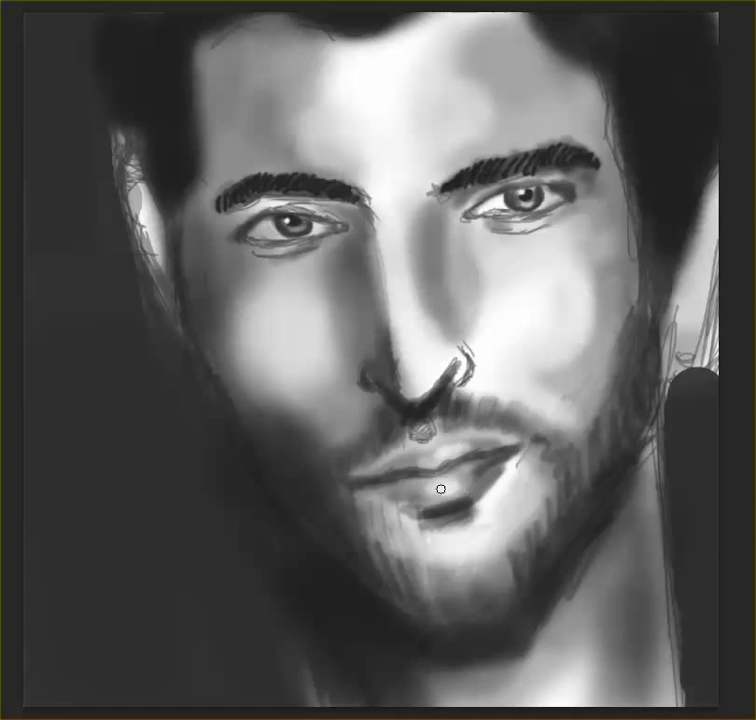
# Sample a light tone, brighten the jaw and both neck edges, and cover hair sketch lines by the left temple
pyautogui.keyDown('alt'); pyautogui.click(297, 174); pyautogui.keyUp('alt')
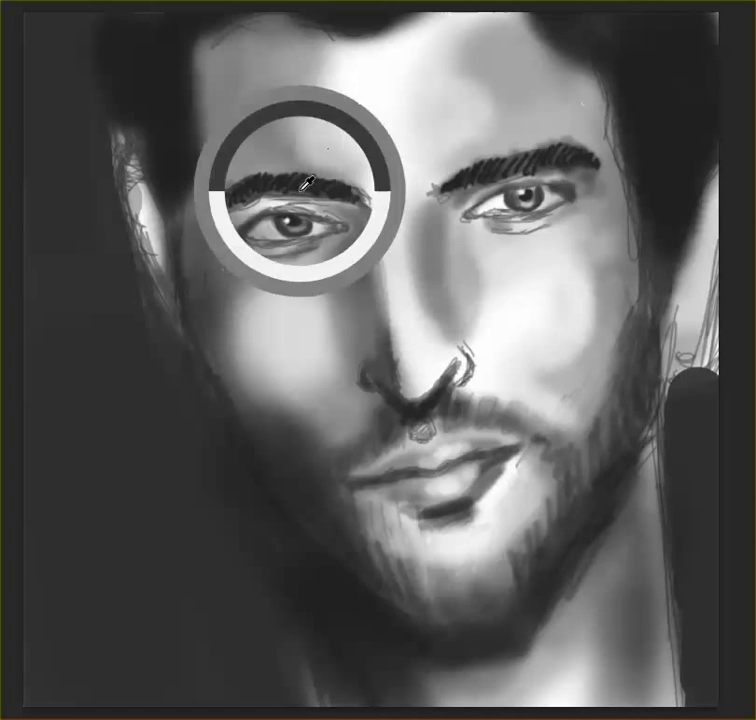
pyautogui.moveTo(280, 569)
pyautogui.mouseDown()
pyautogui.moveTo(262, 680)
pyautogui.moveTo(330, 690)
pyautogui.mouseUp()
pyautogui.moveTo(655, 440); pyautogui.dragTo(665, 680)
pyautogui.moveTo(660, 410); pyautogui.dragTo(680, 700)
pyautogui.moveTo(256, 500); pyautogui.dragTo(318, 700)
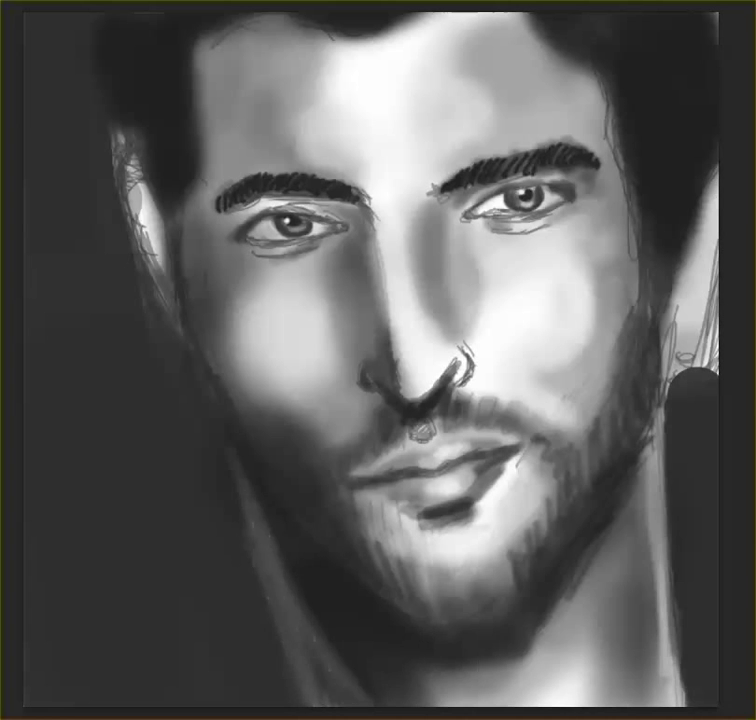
pyautogui.moveTo(661, 454)
pyautogui.mouseDown()
pyautogui.moveTo(661, 295)
pyautogui.moveTo(678, 314)
pyautogui.mouseUp()
pyautogui.moveTo(140, 155)
pyautogui.mouseDown()
pyautogui.moveTo(150, 290)
pyautogui.moveTo(165, 270)
pyautogui.mouseUp()
pyautogui.moveTo(180, 191); pyautogui.dragTo(175, 275)
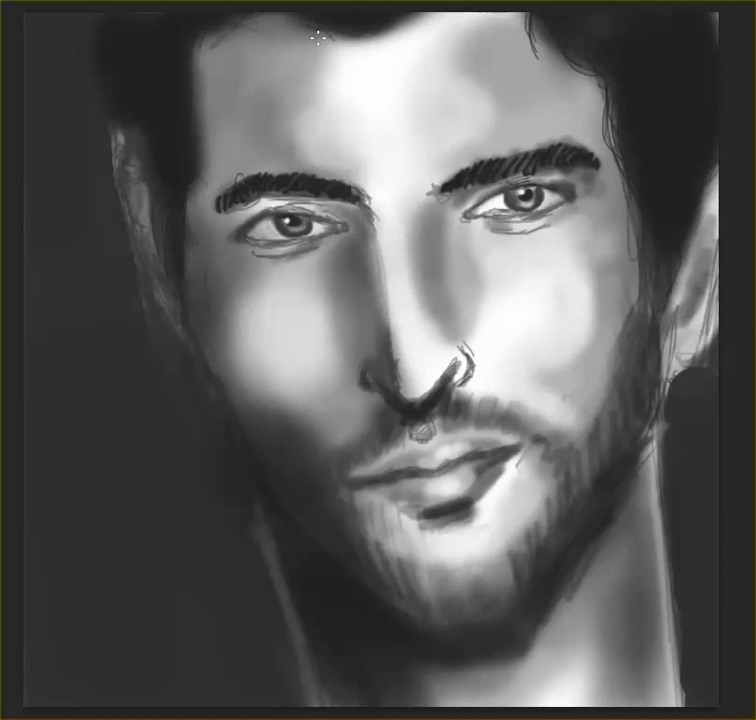
# Scribble dark hair beside the right ear and along the top hairline
pyautogui.moveTo(664, 352); pyautogui.dragTo(682, 209)
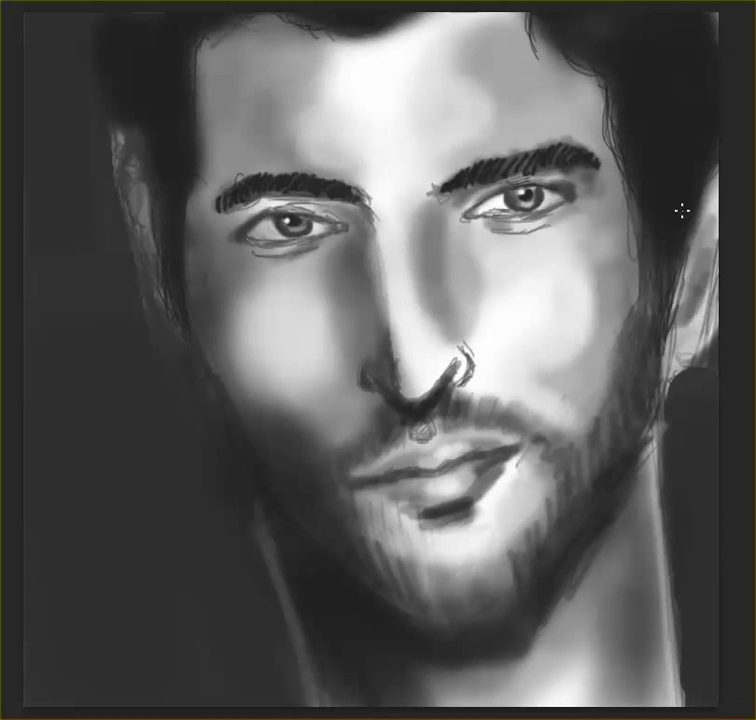
pyautogui.moveTo(425, 24); pyautogui.dragTo(455, 14)
pyautogui.moveTo(400, 20)
pyautogui.mouseDown()
pyautogui.moveTo(340, 45)
pyautogui.moveTo(410, 25)
pyautogui.mouseUp()
pyautogui.moveTo(320, 48); pyautogui.dragTo(395, 30)
pyautogui.moveTo(445, 15); pyautogui.dragTo(301, 14)
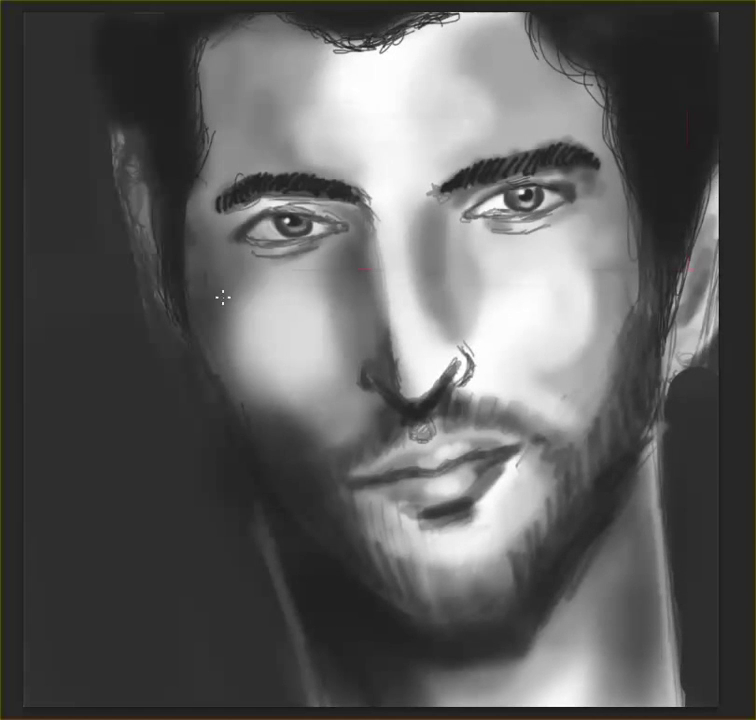
# Hatch light stubble over the cheek, jaw, chin, moustache and below the lip, then shade the beard darker
pyautogui.moveTo(311, 512)
pyautogui.mouseDown()
pyautogui.moveTo(476, 577)
pyautogui.moveTo(616, 410)
pyautogui.mouseUp()
pyautogui.moveTo(640, 330); pyautogui.dragTo(432, 621)
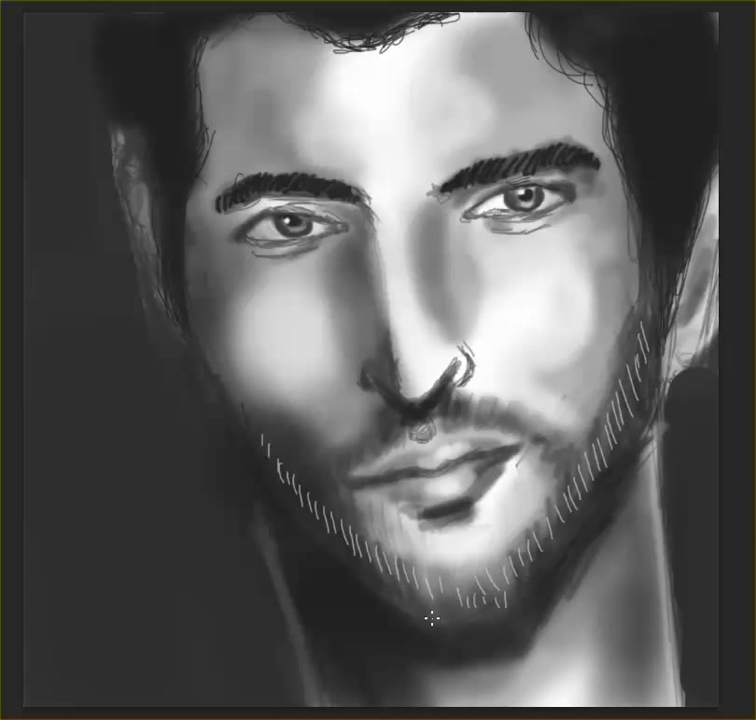
pyautogui.moveTo(380, 580); pyautogui.dragTo(532, 566)
pyautogui.moveTo(320, 535)
pyautogui.mouseDown()
pyautogui.moveTo(270, 455)
pyautogui.moveTo(345, 500)
pyautogui.mouseUp()
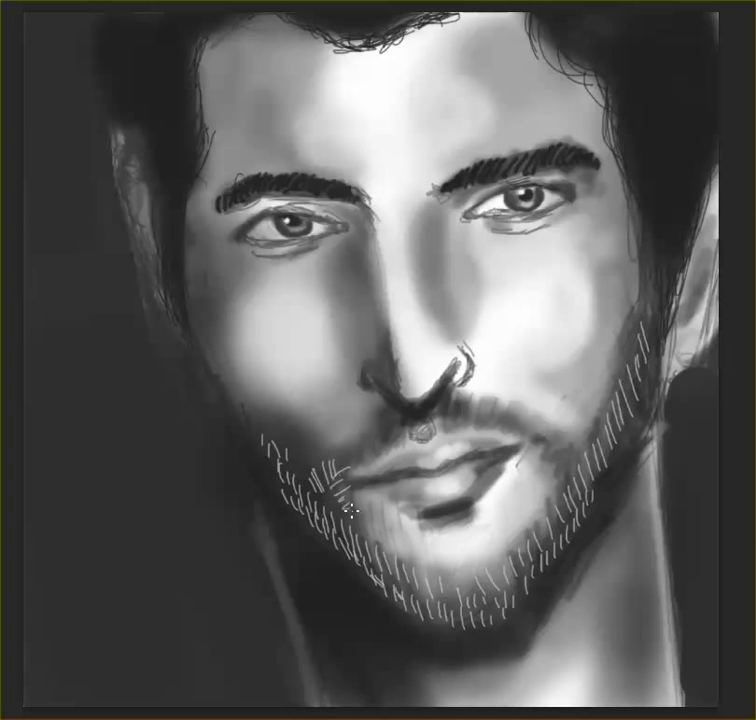
pyautogui.moveTo(360, 450)
pyautogui.mouseDown()
pyautogui.moveTo(462, 400)
pyautogui.moveTo(570, 470)
pyautogui.mouseUp()
pyautogui.moveTo(472, 512); pyautogui.dragTo(494, 476)
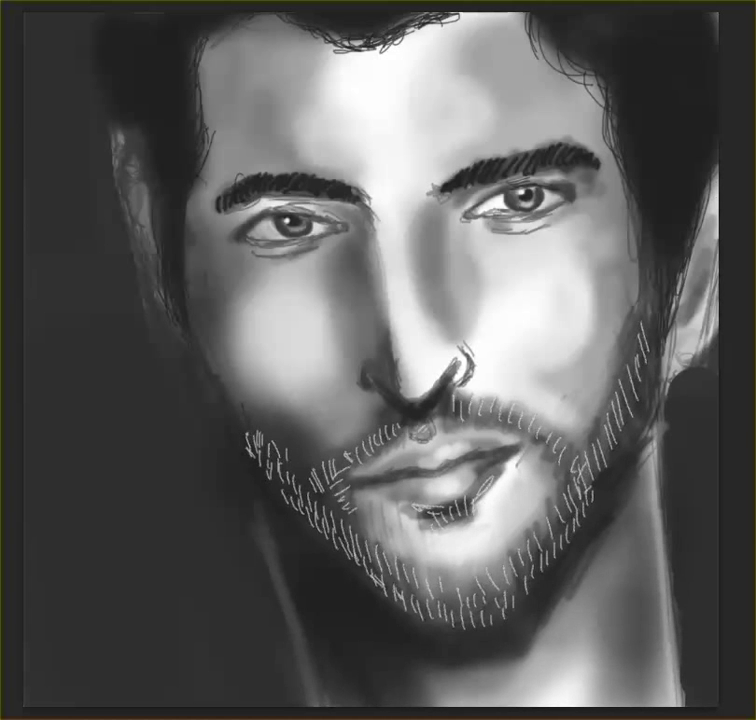
pyautogui.moveTo(353, 552)
pyautogui.mouseDown()
pyautogui.moveTo(493, 594)
pyautogui.moveTo(574, 473)
pyautogui.moveTo(553, 527)
pyautogui.mouseUp()
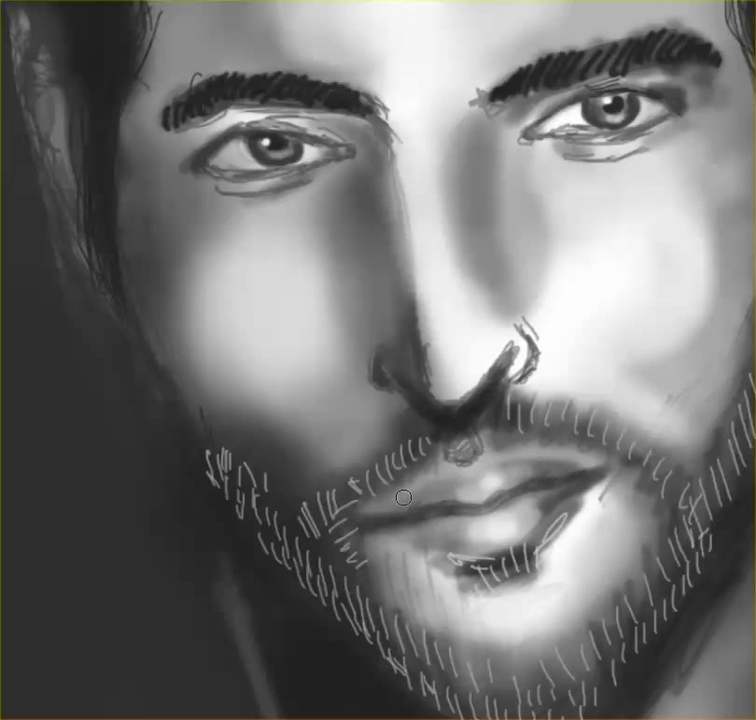
# Darken the lower lip and the shading along the nose bridge between the eyes
pyautogui.moveTo(506, 484)
pyautogui.mouseDown()
pyautogui.moveTo(478, 548)
pyautogui.moveTo(560, 535)
pyautogui.moveTo(584, 521)
pyautogui.mouseUp()
pyautogui.hotkey('ctrl', '-')
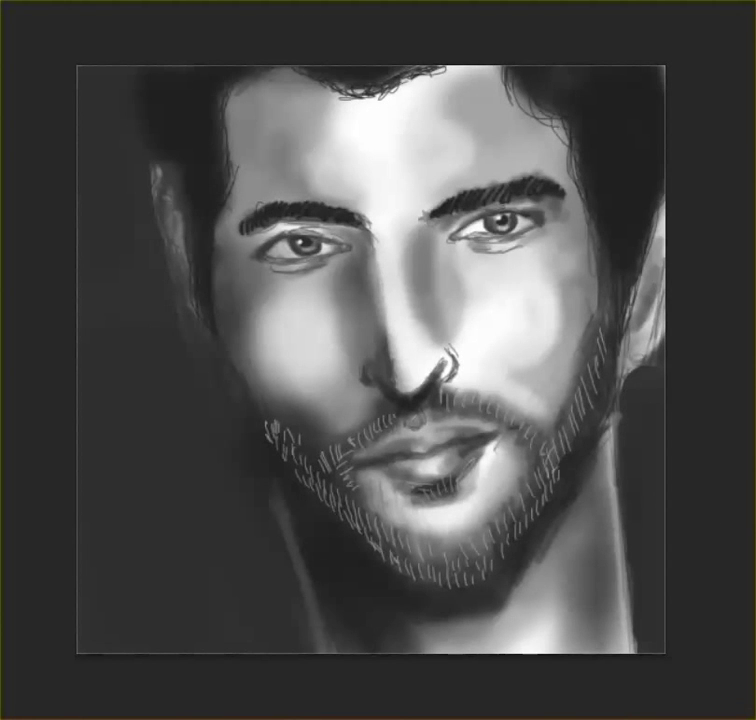
pyautogui.moveTo(370, 238); pyautogui.dragTo(388, 350)
pyautogui.moveTo(330, 225)
pyautogui.mouseDown()
pyautogui.moveTo(385, 330)
pyautogui.moveTo(455, 215)
pyautogui.mouseUp()
pyautogui.moveTo(378, 262); pyautogui.dragTo(373, 316)
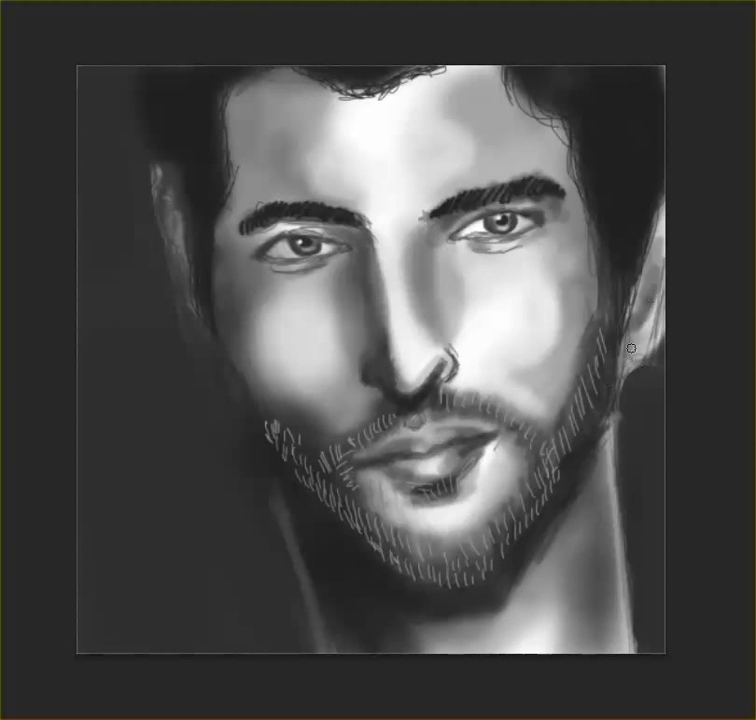